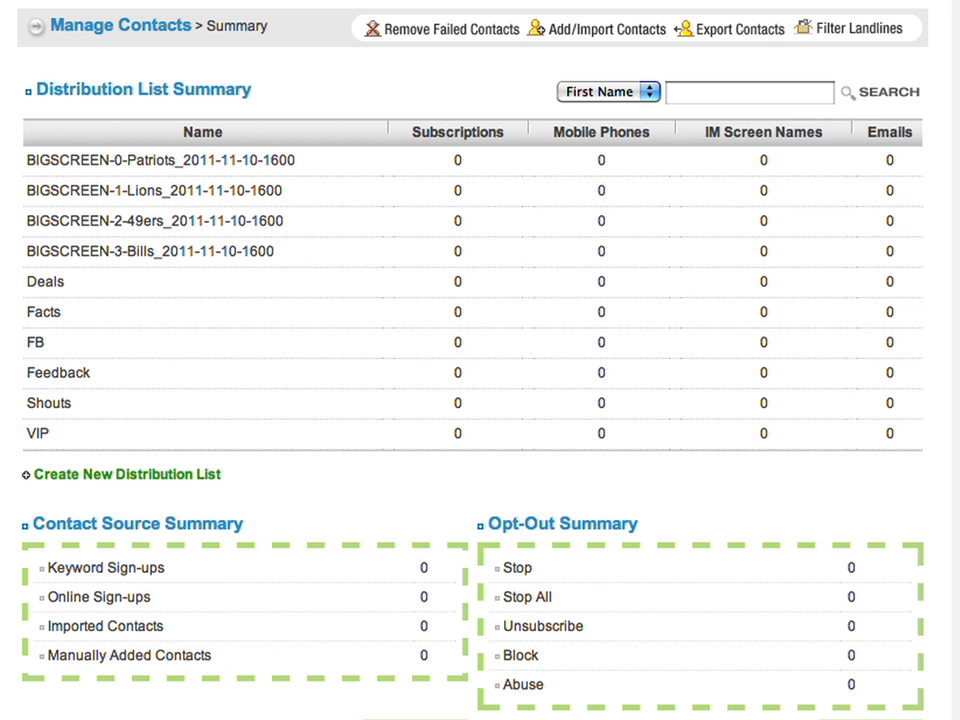
# - Go to Collect Contacts to list the Weekly Specials sign-up form and mobile keywords
pyautogui.moveTo(133, 4)
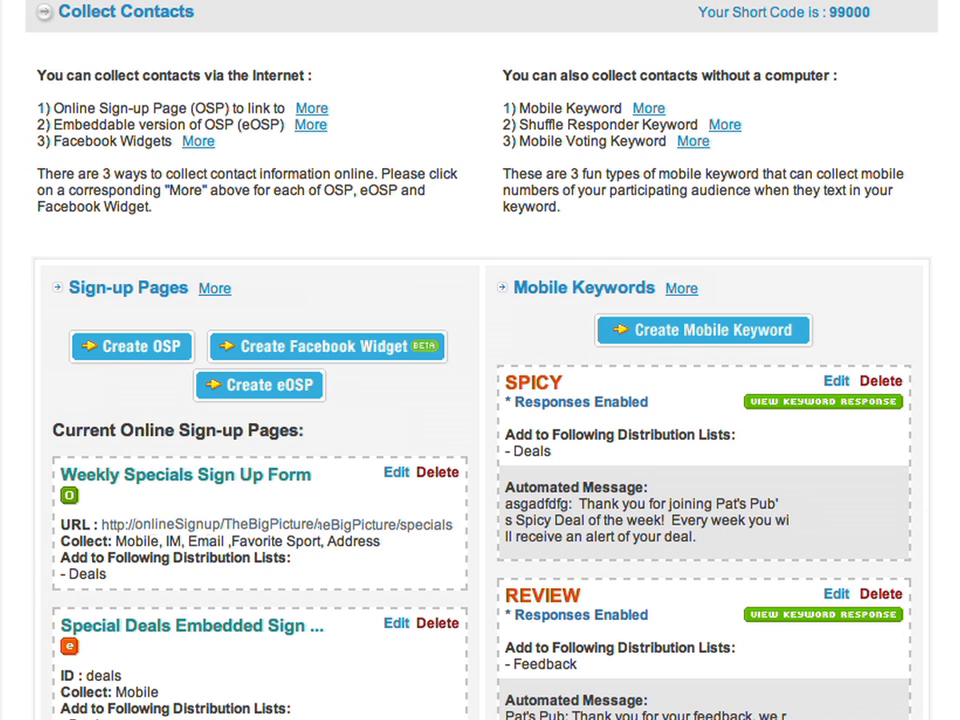
# - Open the Weekly Specials Sign Up Form URL to view Pat's Pub Weekly Deals form
pyautogui.click(397, 474)
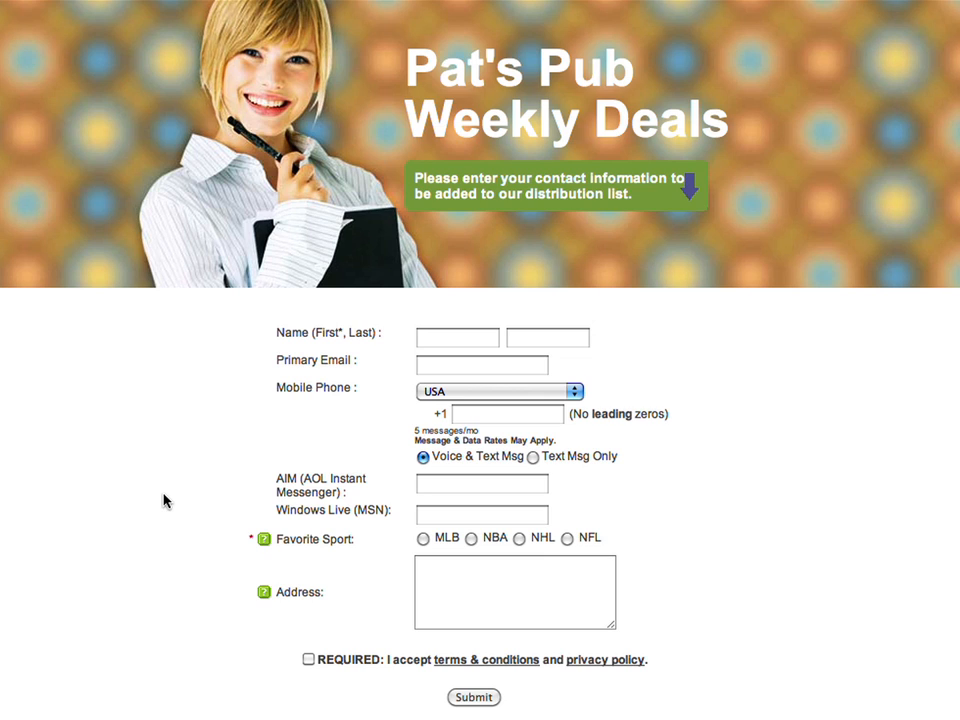
# - Submit the Weekly Deals form with a first name, mobile number, NFL sport and terms accepted
pyautogui.click(441, 591)
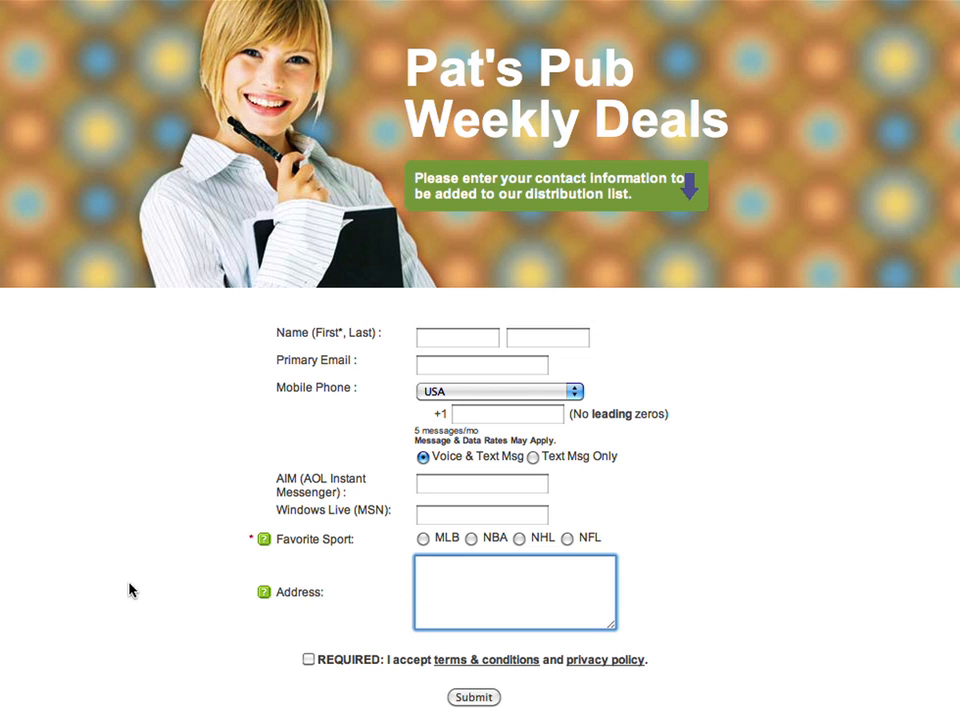
pyautogui.click(446, 338)
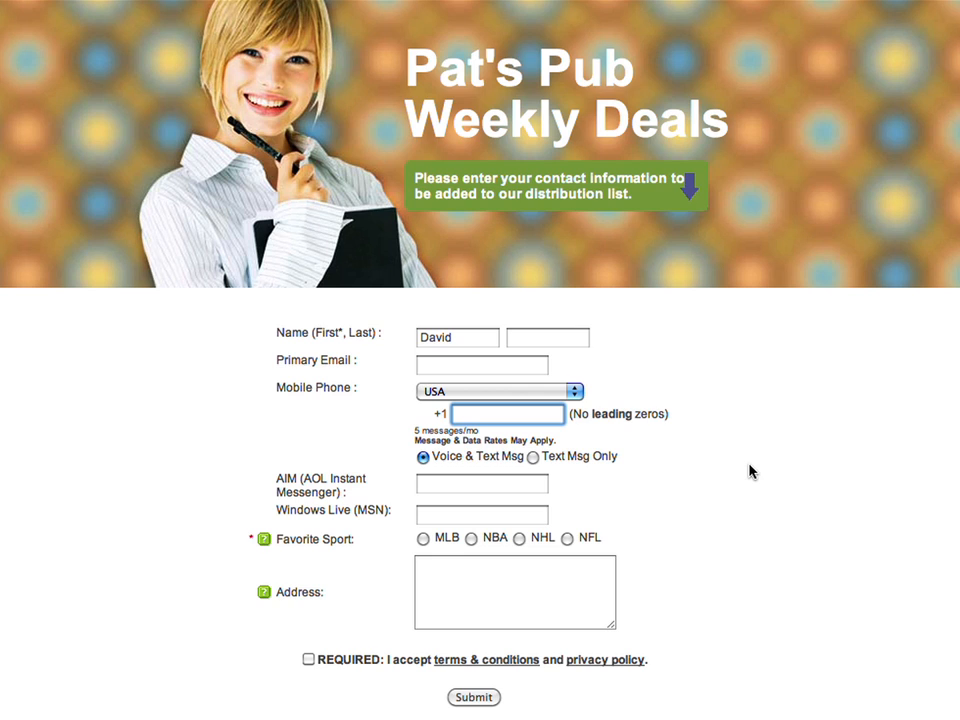
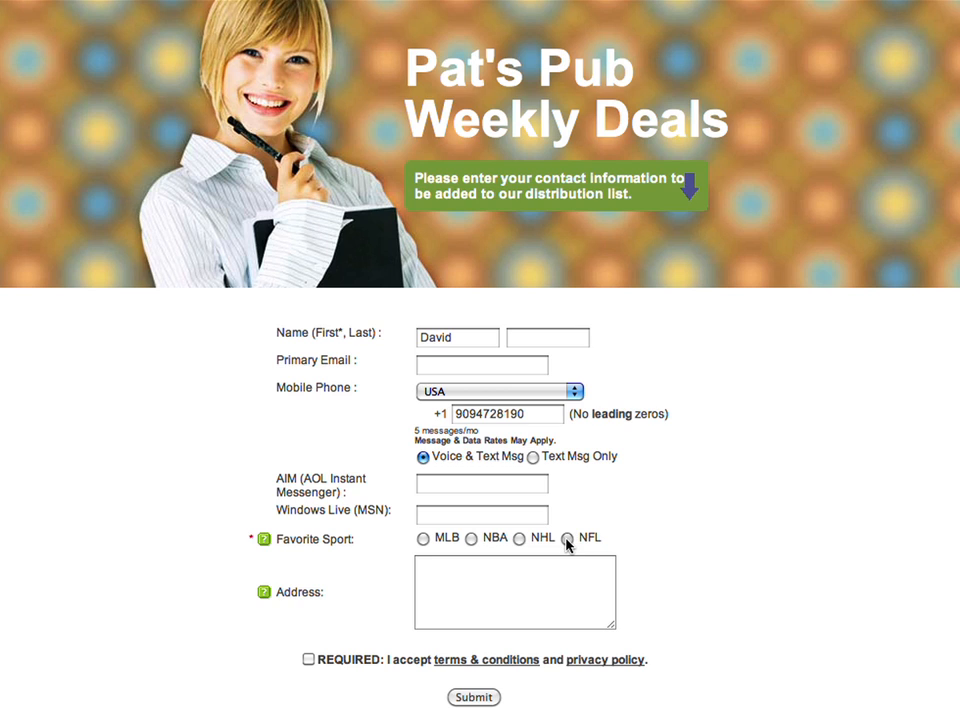
pyautogui.click(567, 539)
pyautogui.click(309, 660)
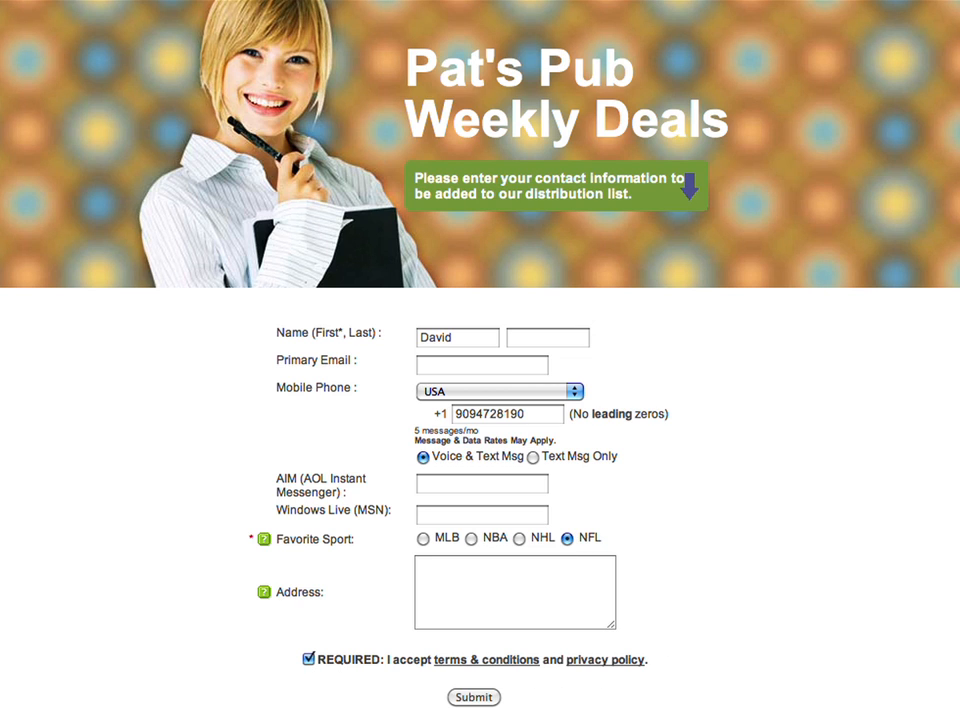
pyautogui.click(474, 697)
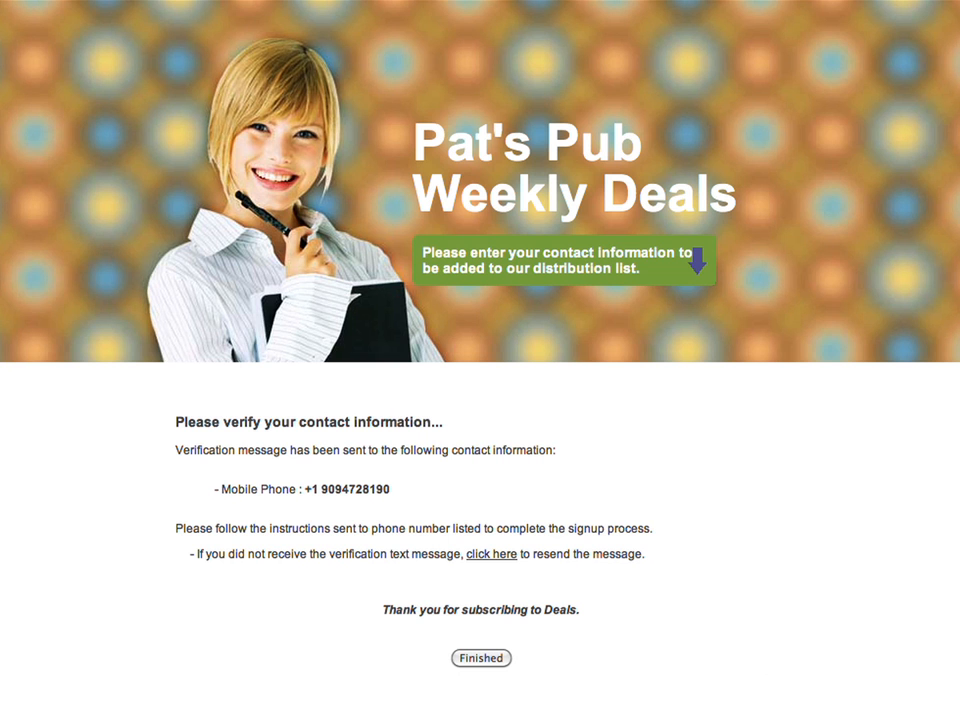
pyautogui.click(485, 660)
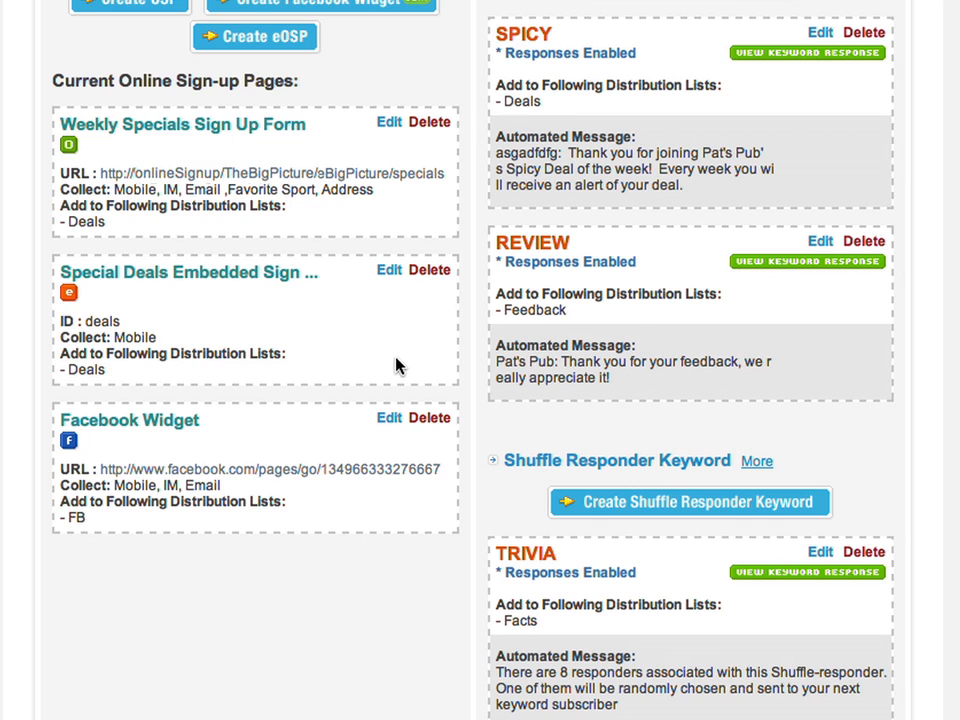
# - Set the Special Deals embedded sign-up background colour to blue #0066FF
pyautogui.click(388, 272)
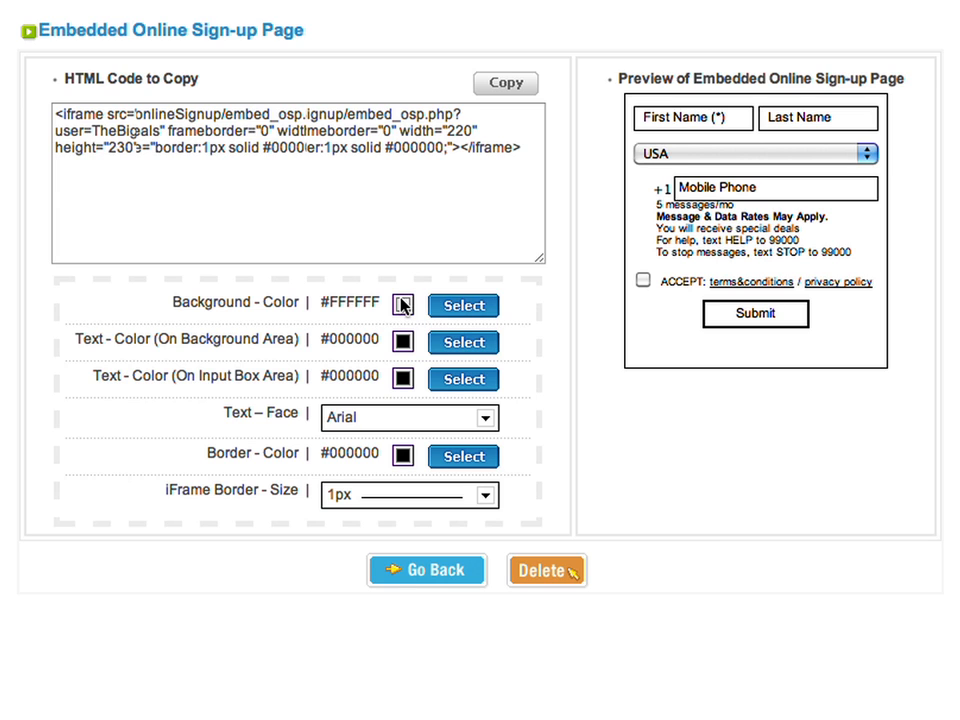
pyautogui.click(466, 309)
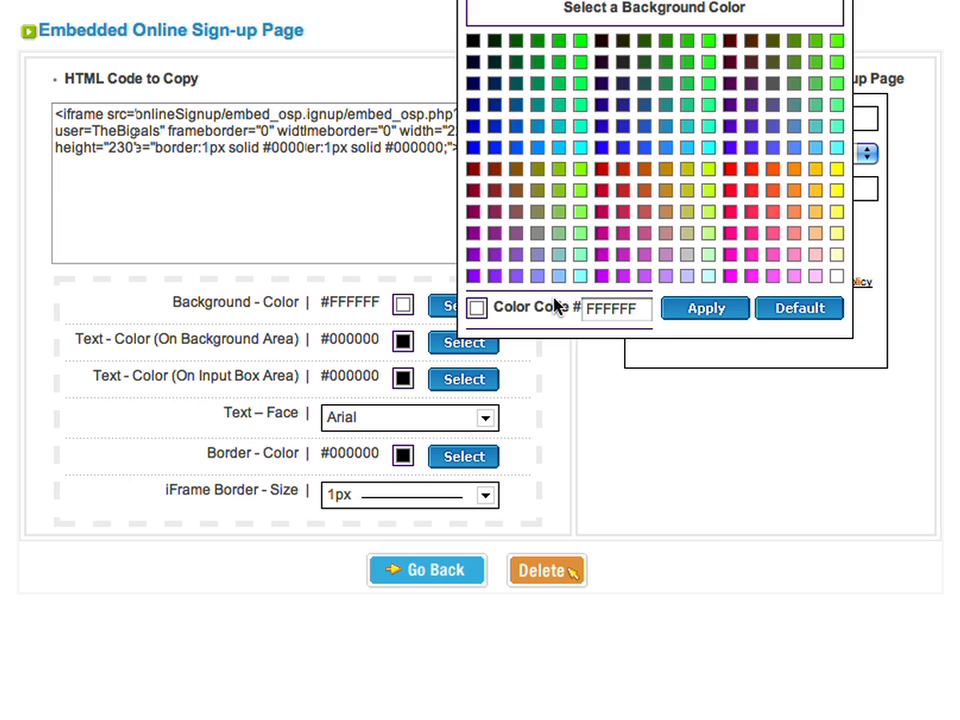
pyautogui.click(517, 147)
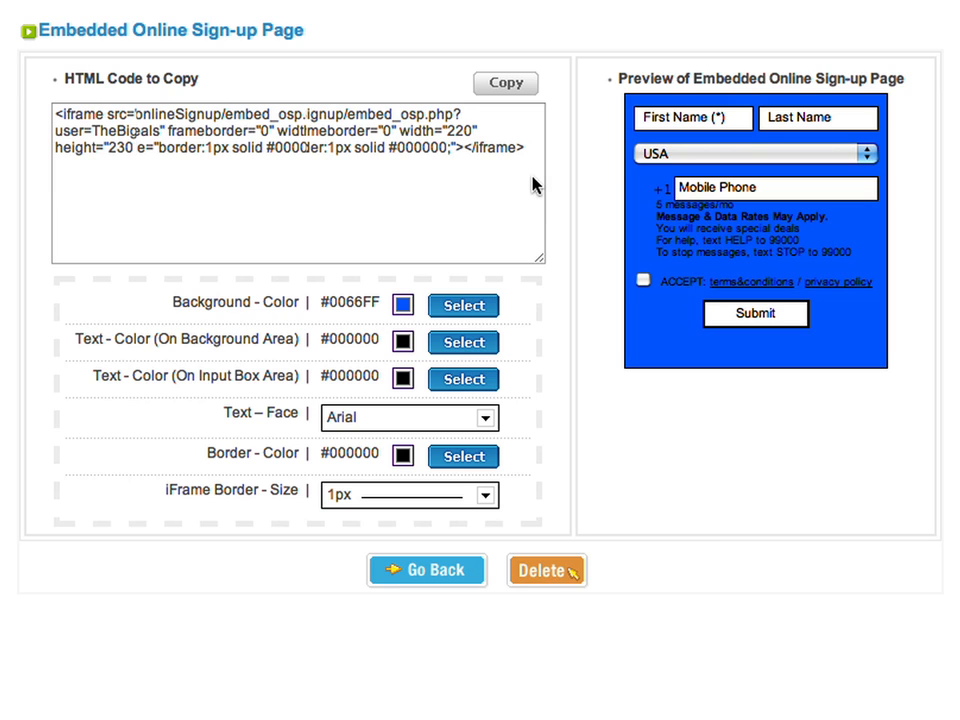
# - Select and copy the embedded sign-up HTML code to the clipboard
pyautogui.moveTo(530, 150); pyautogui.dragTo(91, 87)
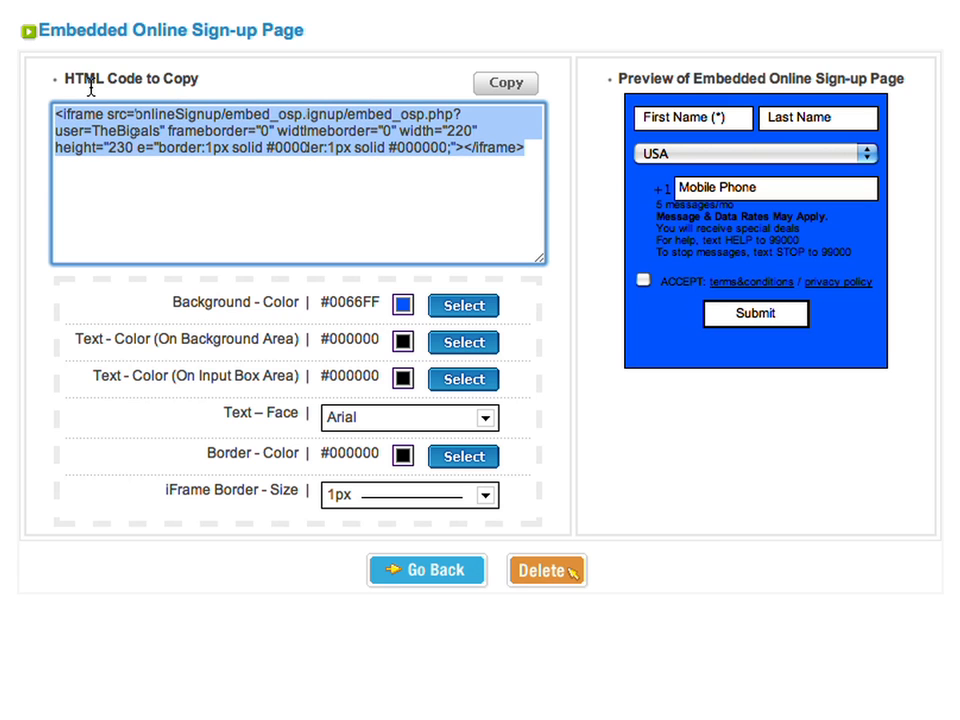
pyautogui.click(490, 84)
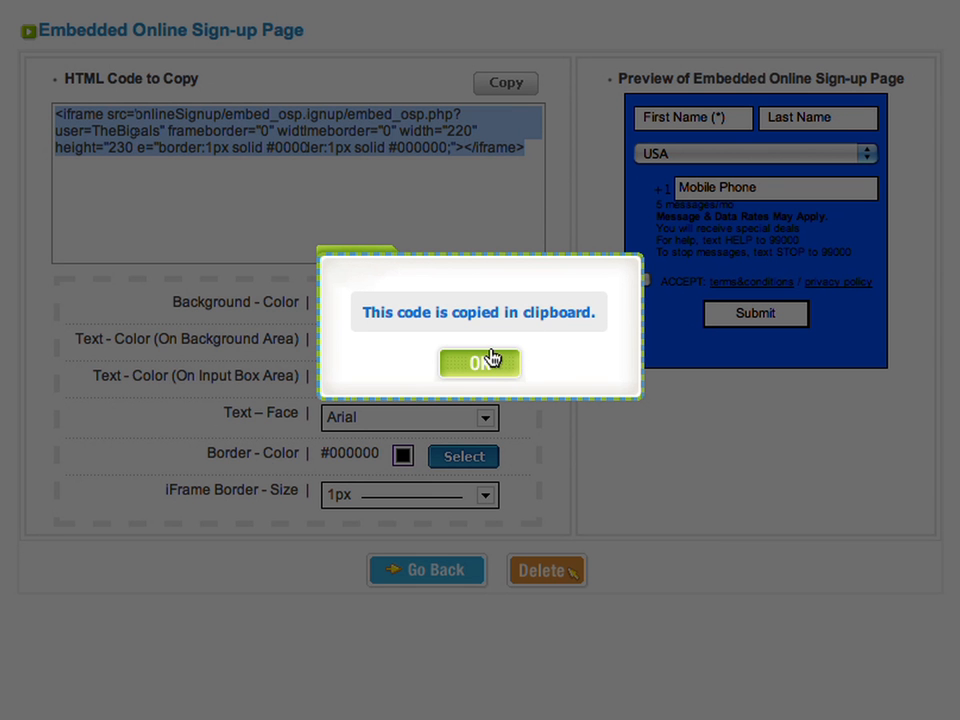
pyautogui.click(489, 364)
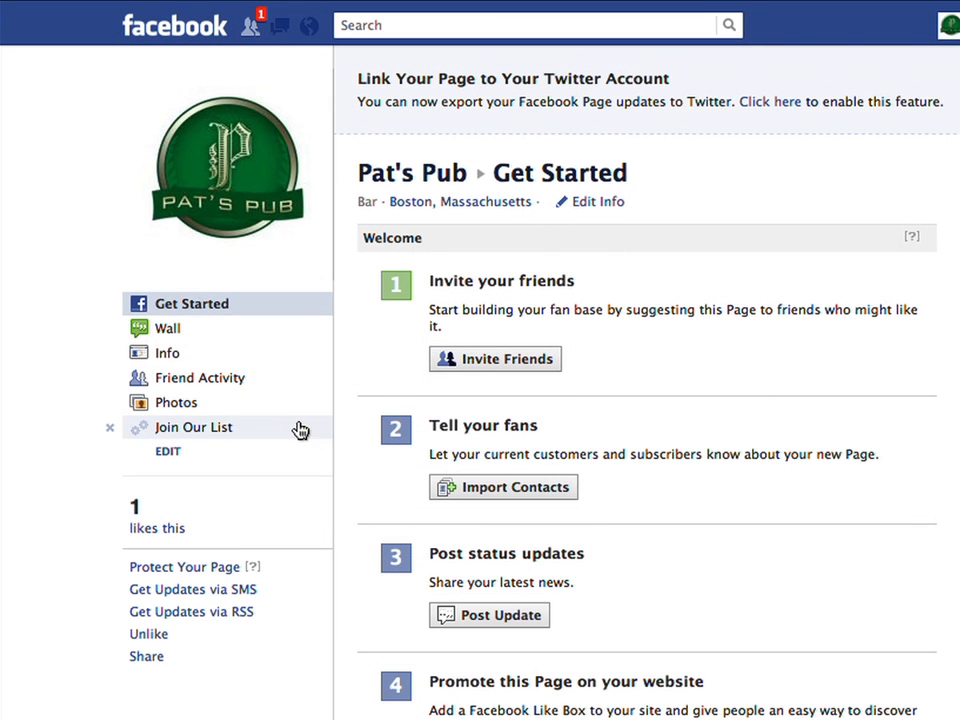
# - Open the Join Our List tab on Pat's Pub Facebook page and scroll through it
pyautogui.click(200, 428)
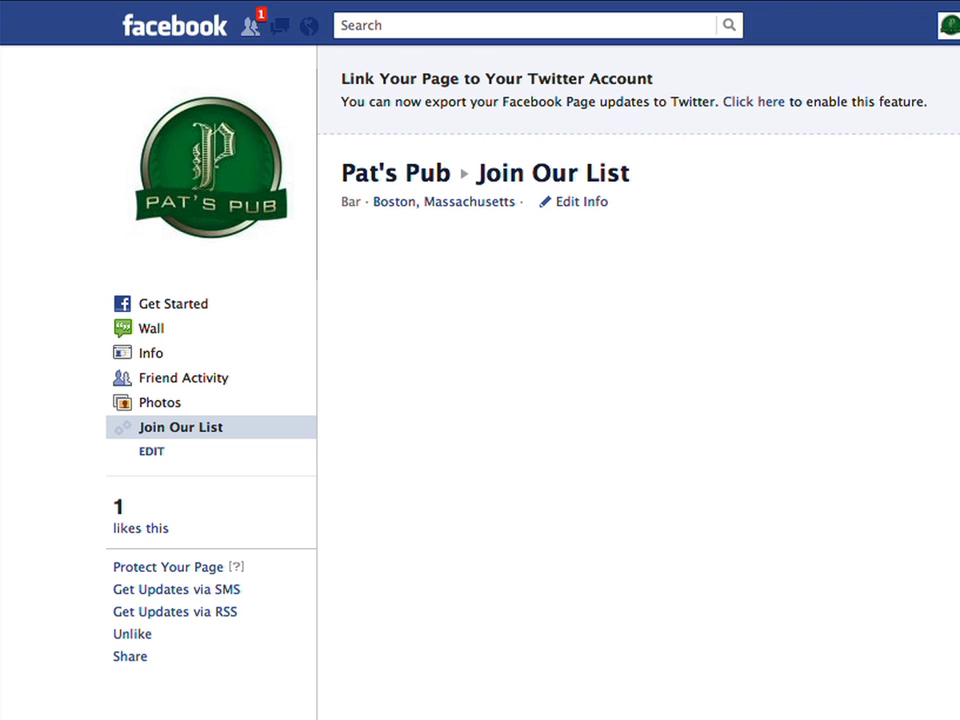
pyautogui.scroll(-3, 860, 640)
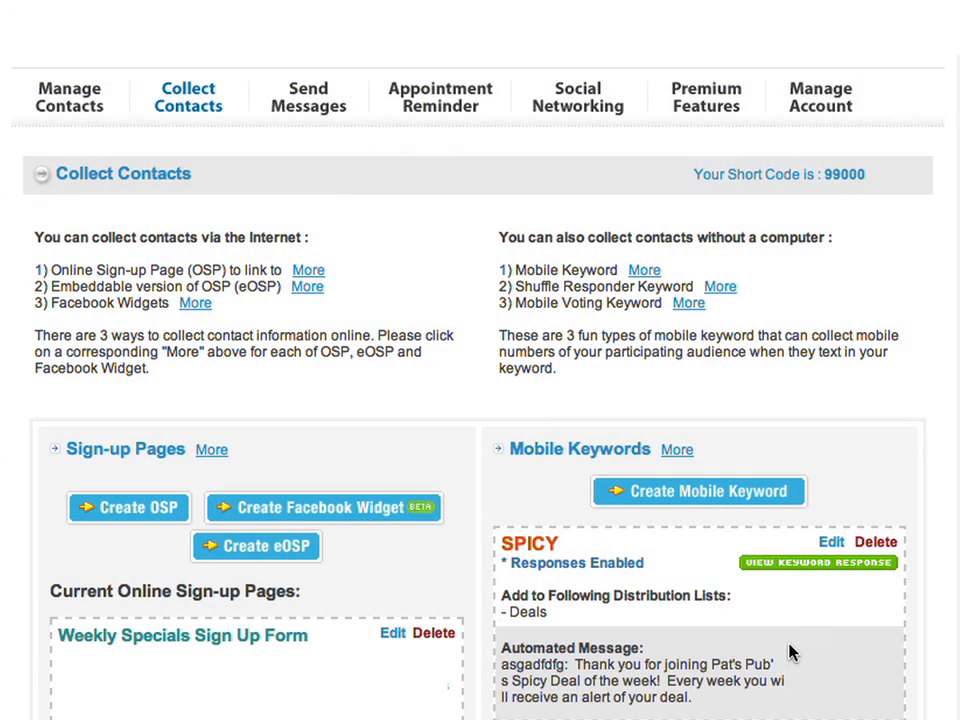
# - Open the BIGSCREEN team poll report under Premium Features > Mobile Voting
pyautogui.moveTo(718, 85)
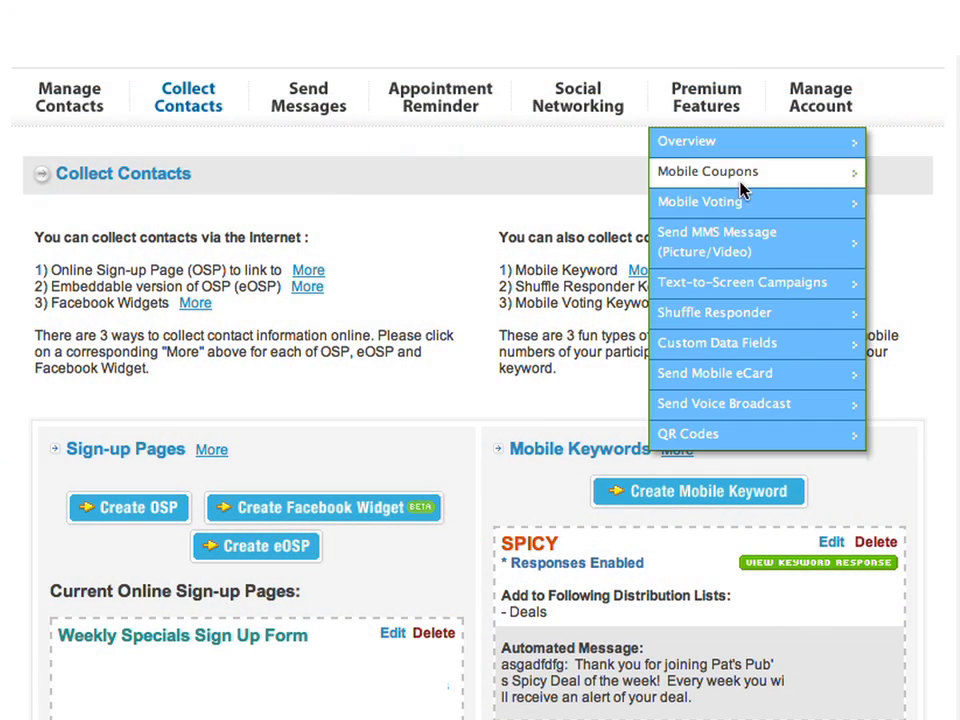
pyautogui.click(741, 210)
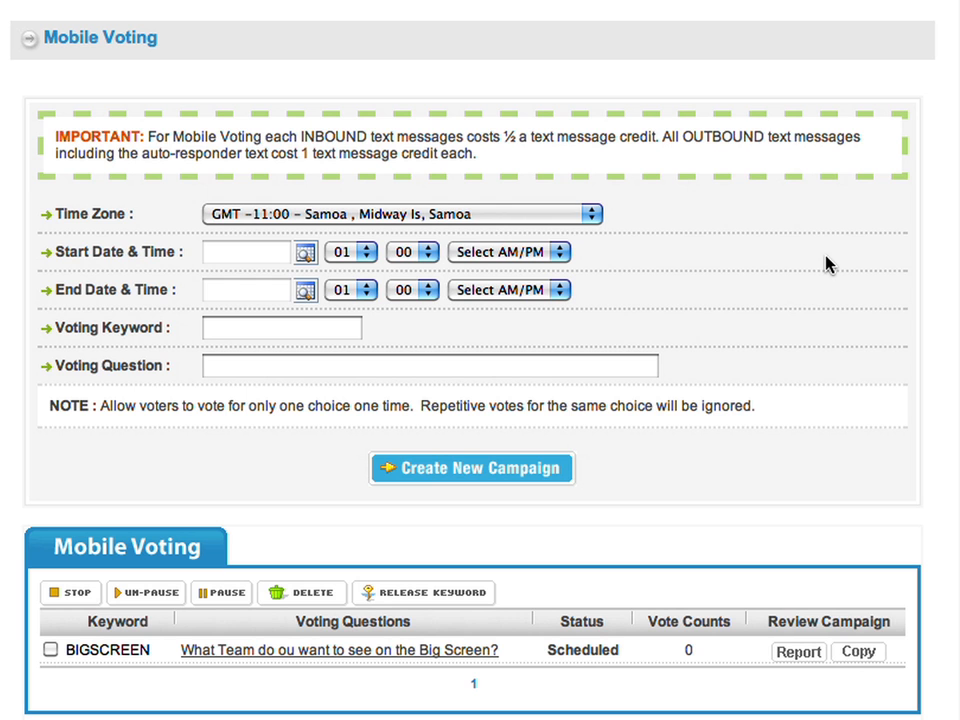
pyautogui.click(369, 651)
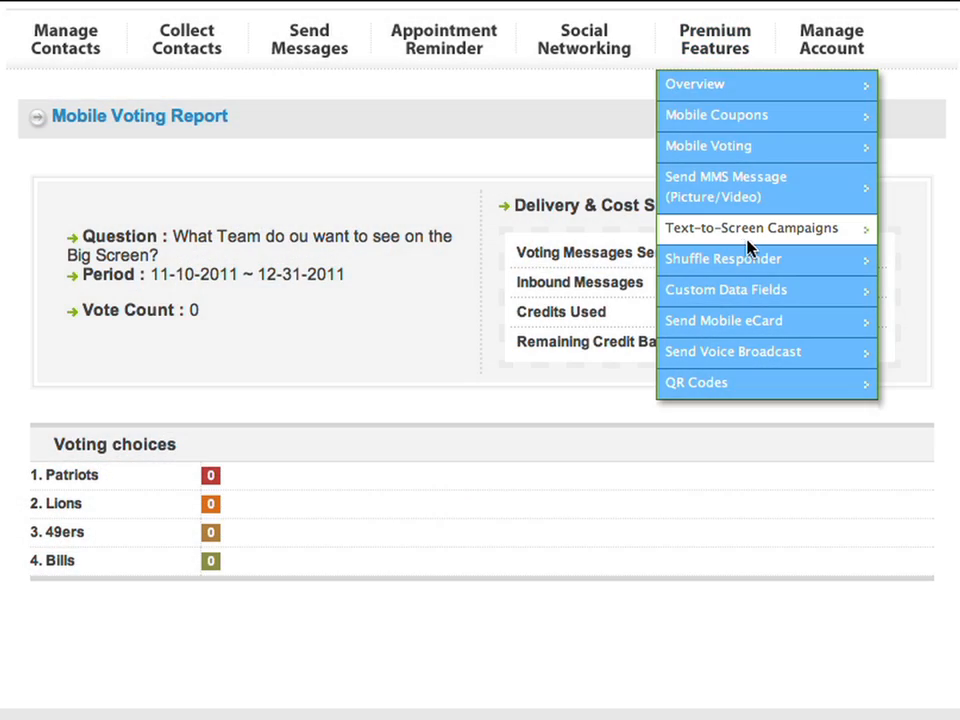
# - Open the Monday Night Chat text-to-screen page and show it full screen
pyautogui.click(750, 243)
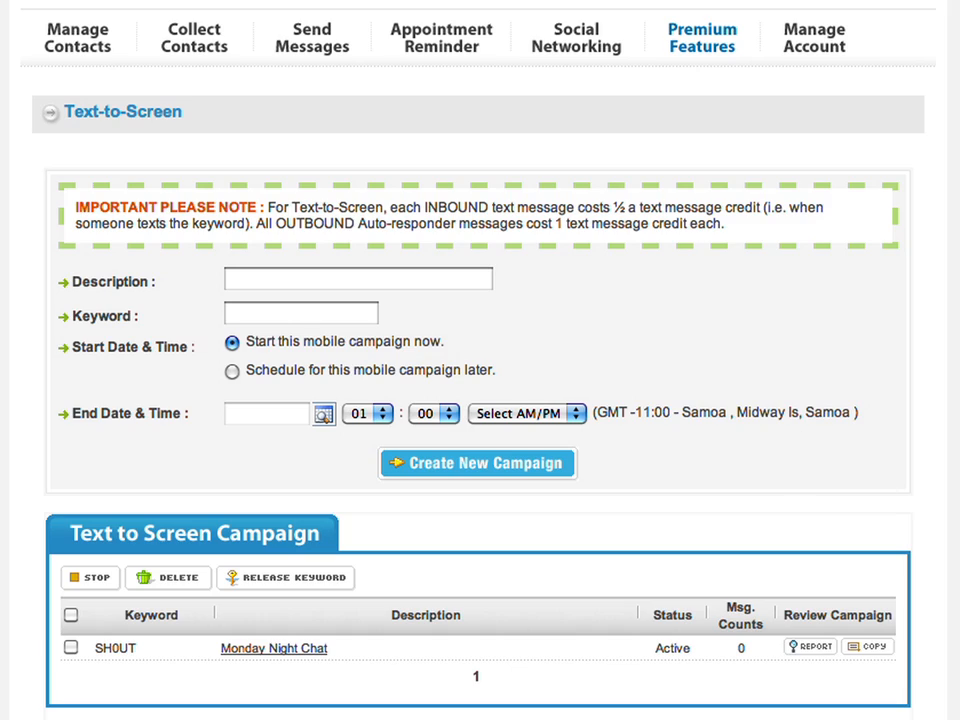
pyautogui.click(279, 650)
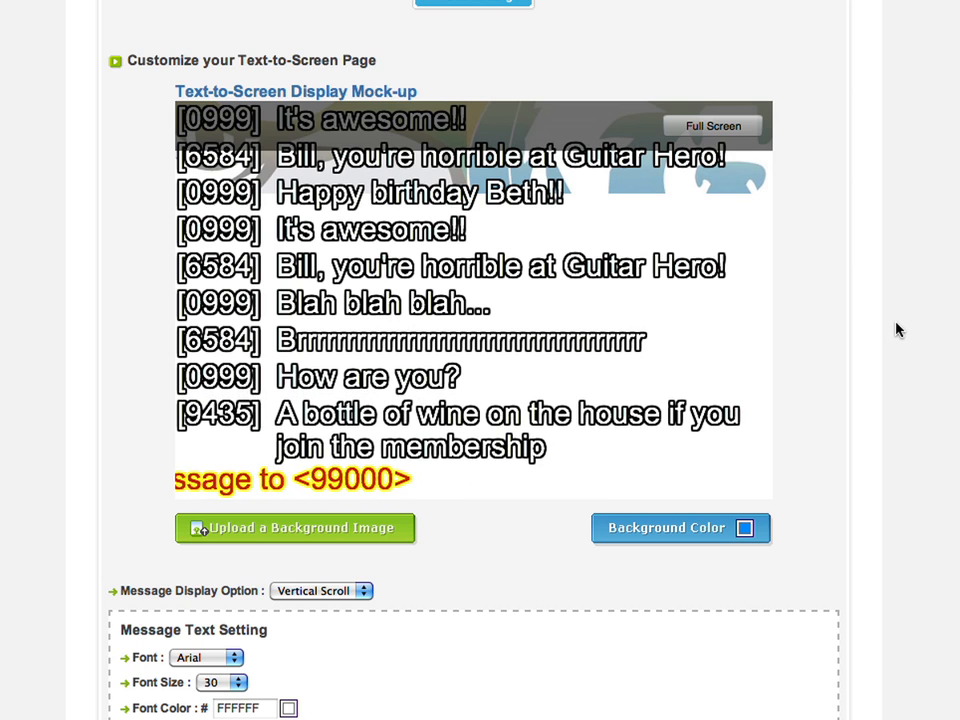
pyautogui.scroll(-3, 870, 338)
pyautogui.scroll(-12, 856, 343)
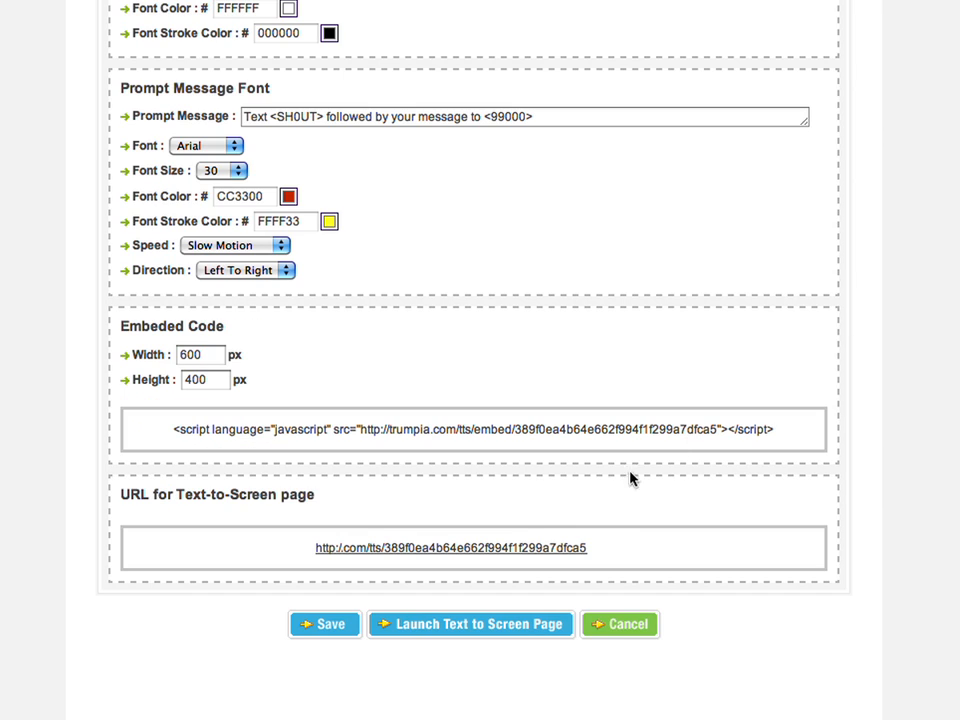
pyautogui.click(508, 549)
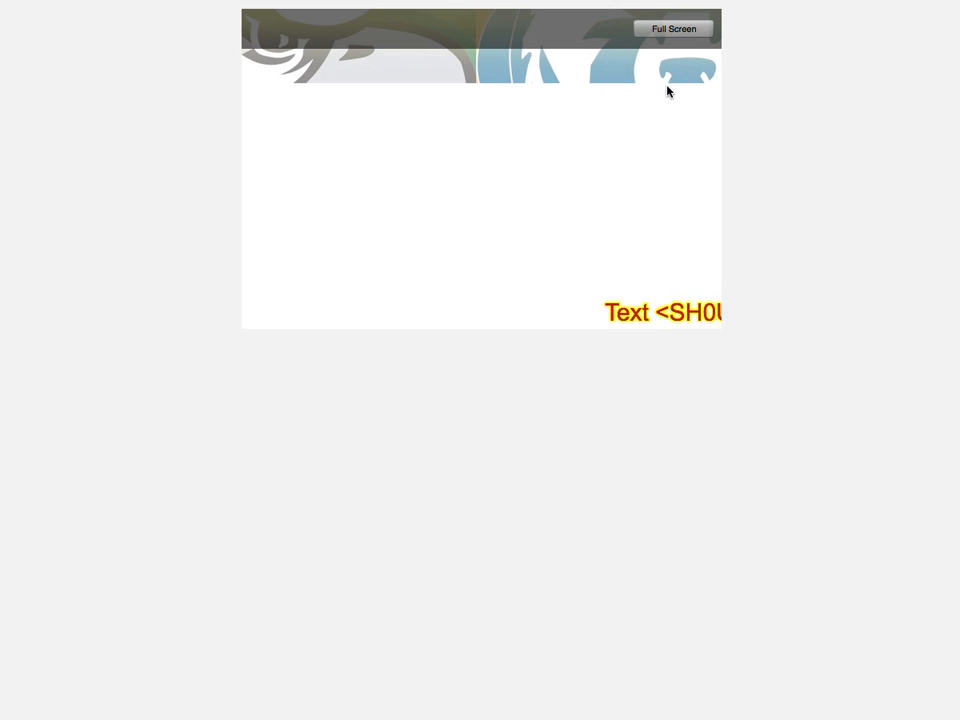
pyautogui.click(703, 32)
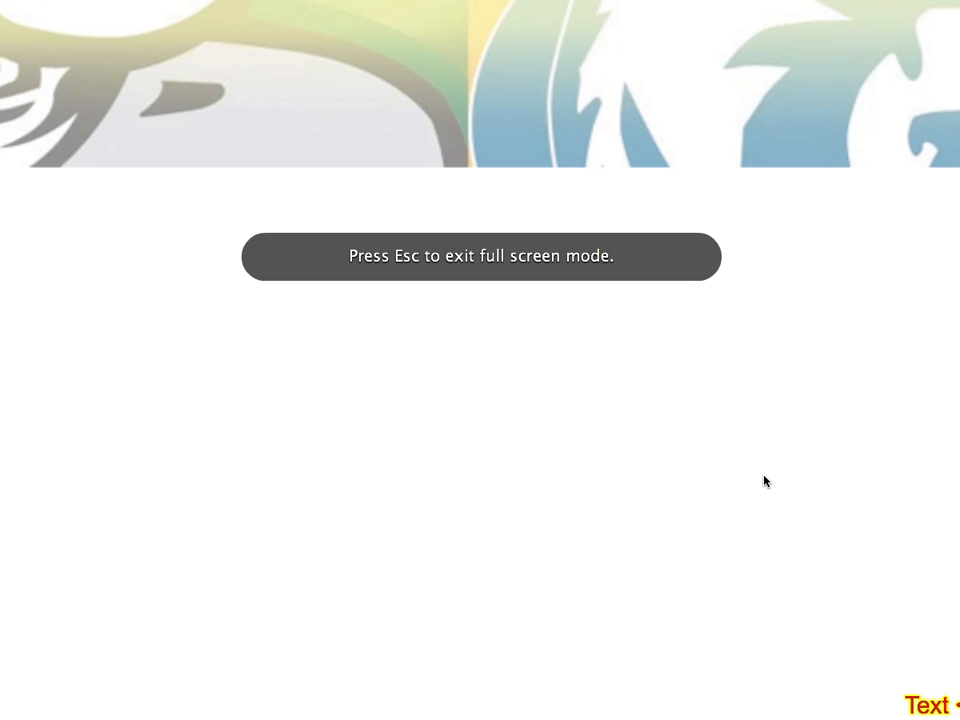
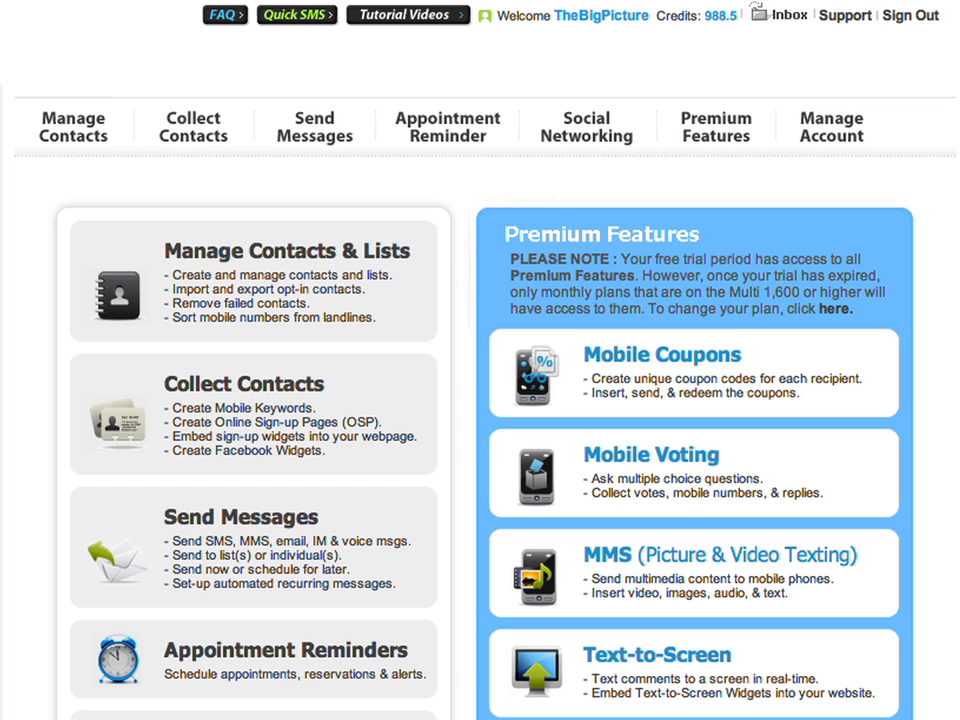
# - Open the HalfPriceAppitizer coupon's Manage Coupon details: 50 generated, 48 remaining, 0 redeemed
pyautogui.moveTo(692, 128)
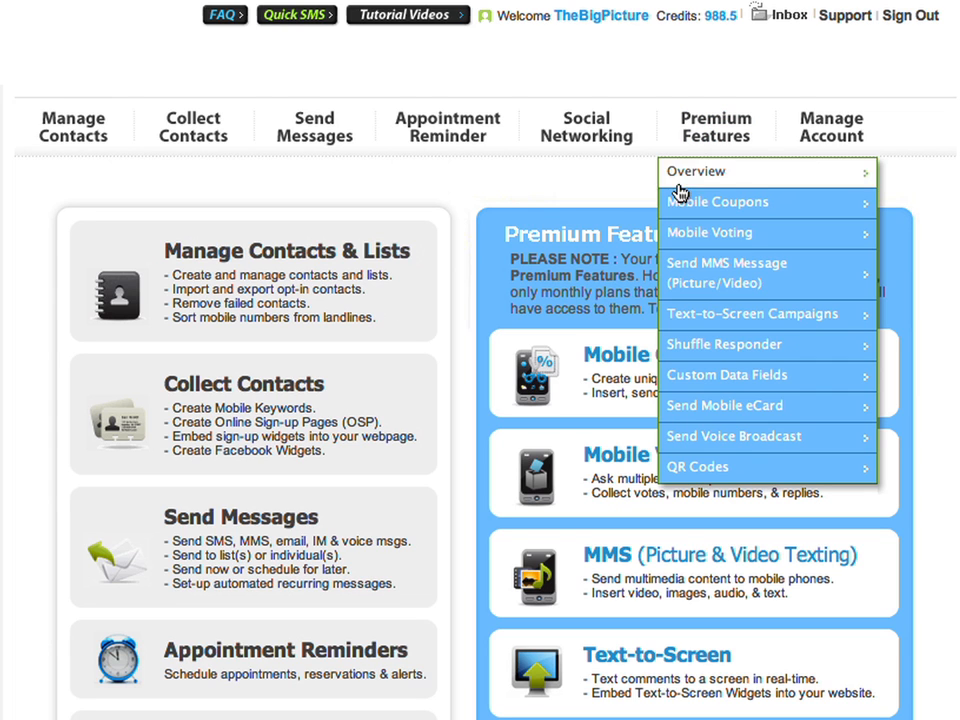
pyautogui.click(679, 203)
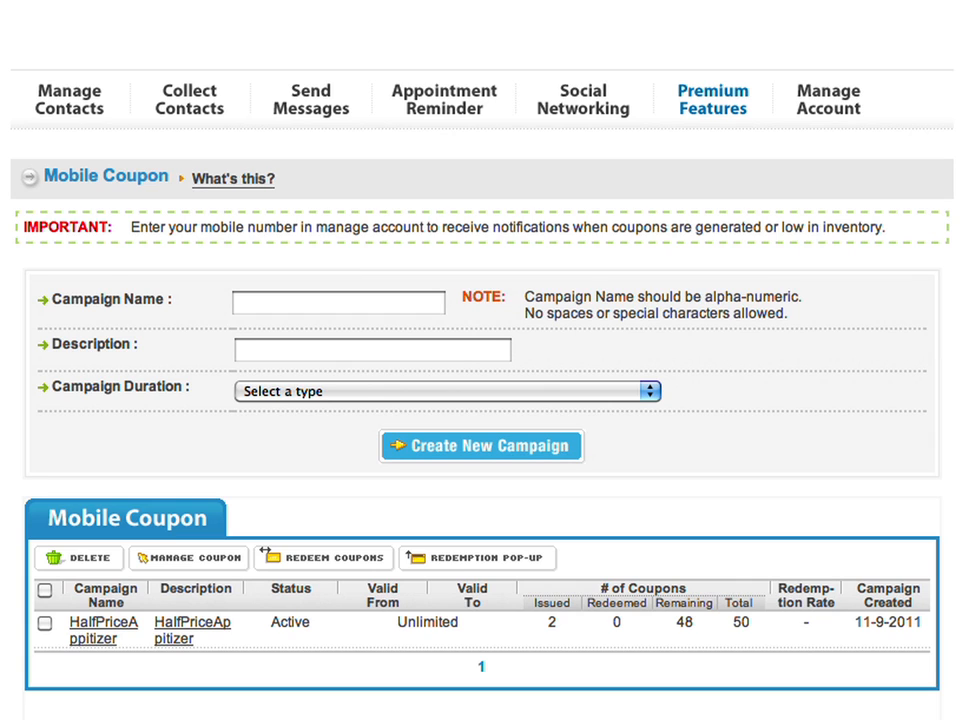
pyautogui.click(185, 630)
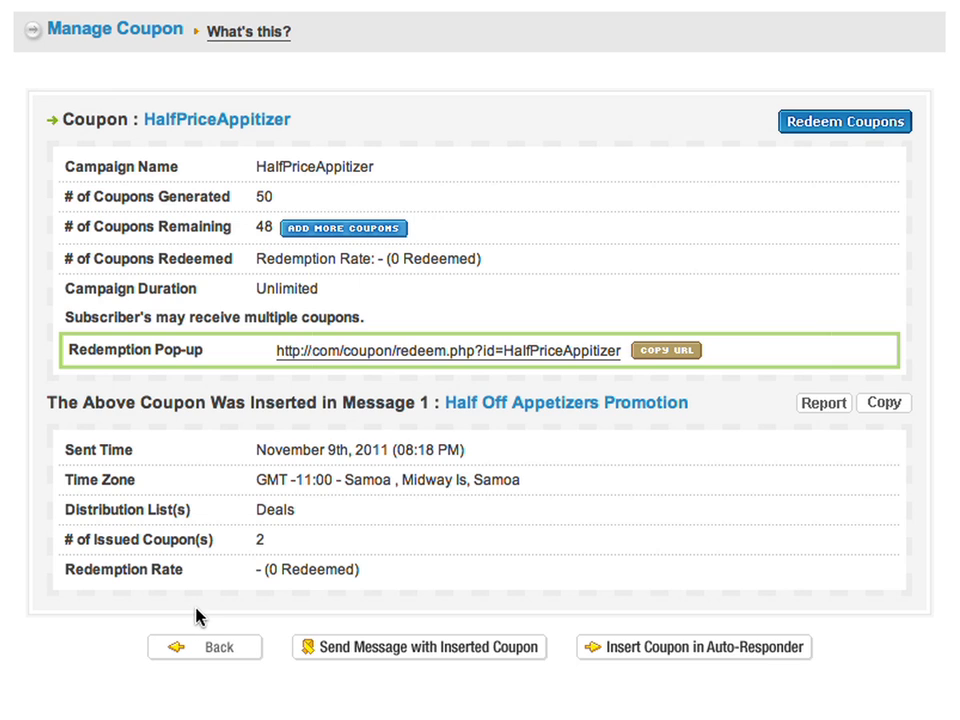
pyautogui.scroll(3, 392, 18)
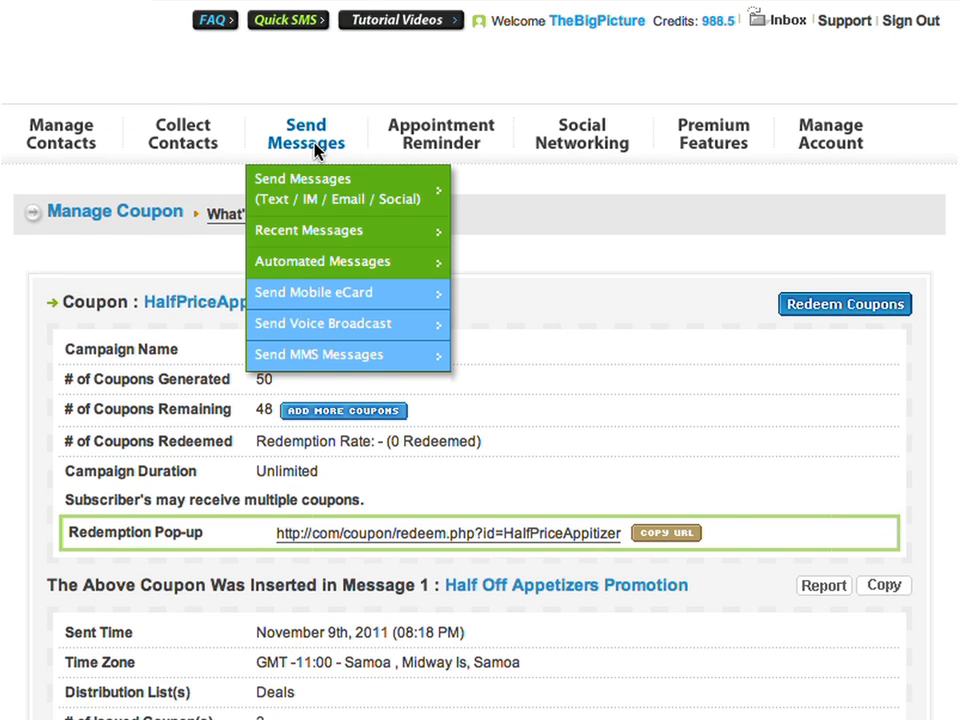
# - Start a new message copied from the Half Off Appetizers Promotion
pyautogui.click(316, 147)
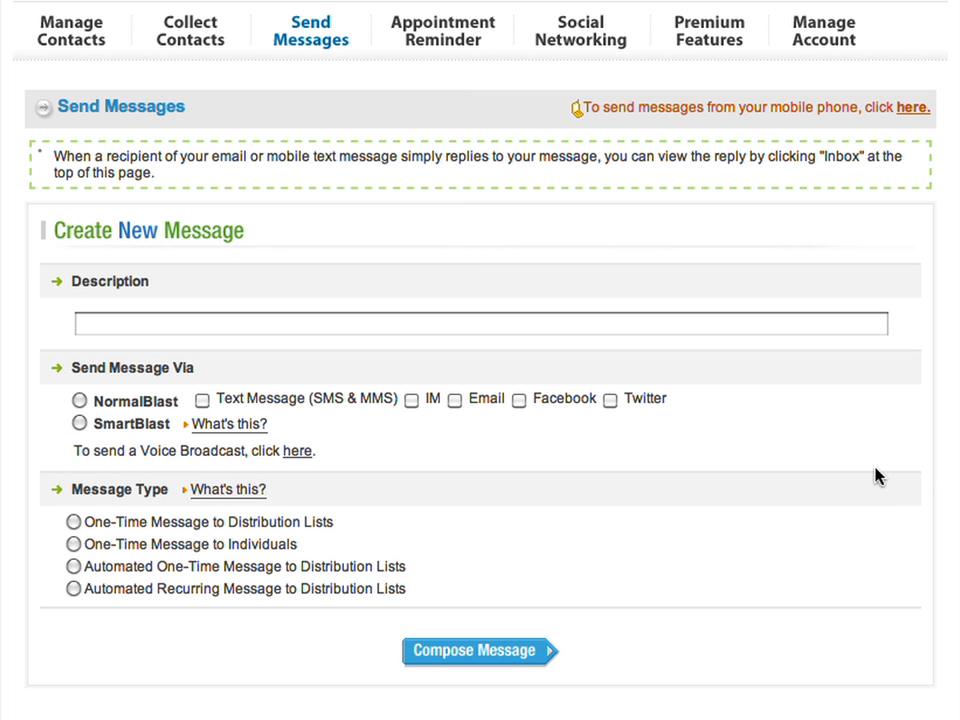
pyautogui.scroll(-3, 647, 681)
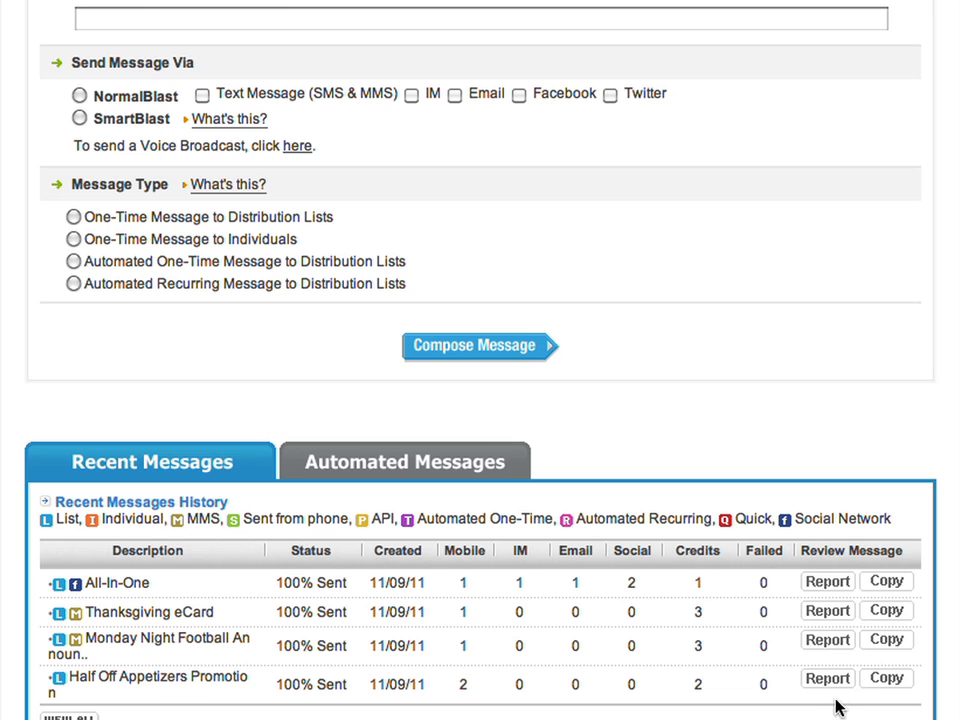
pyautogui.click(887, 680)
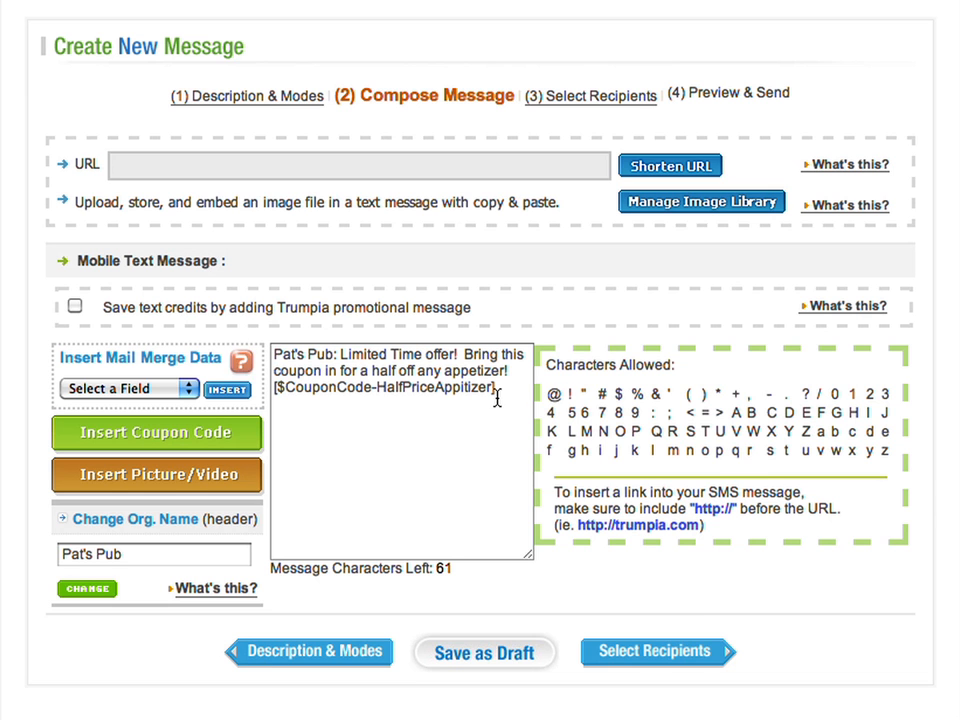
# - Replace the old coupon tag with the HalfPriceAppitizer coupon code and continue to recipients
pyautogui.moveTo(497, 397); pyautogui.dragTo(272, 388)
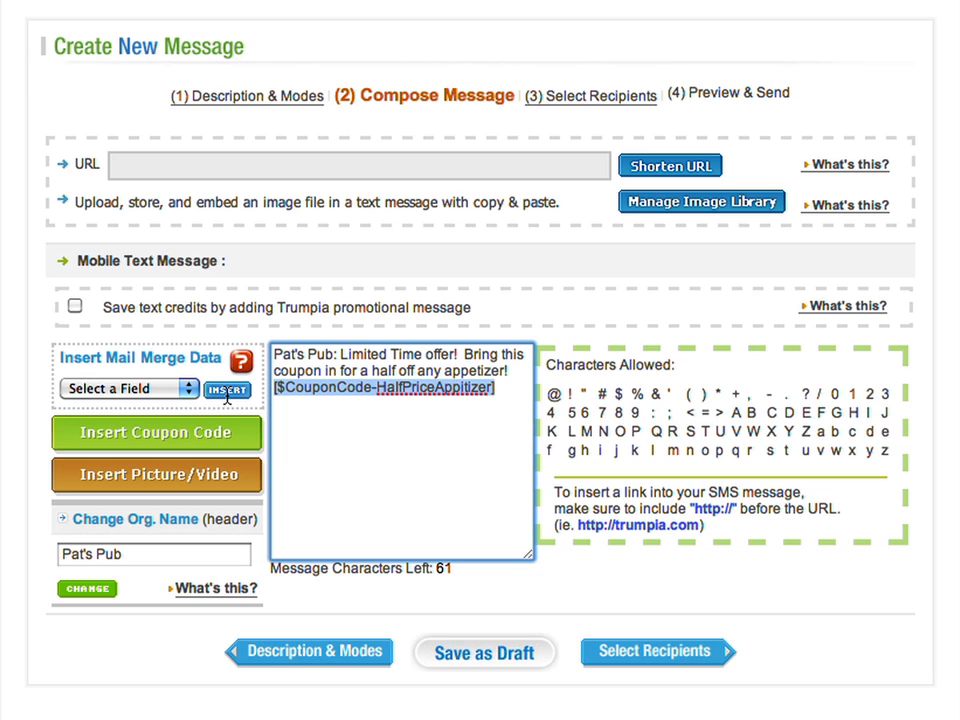
pyautogui.press('BackSpace')
pyautogui.click(211, 435)
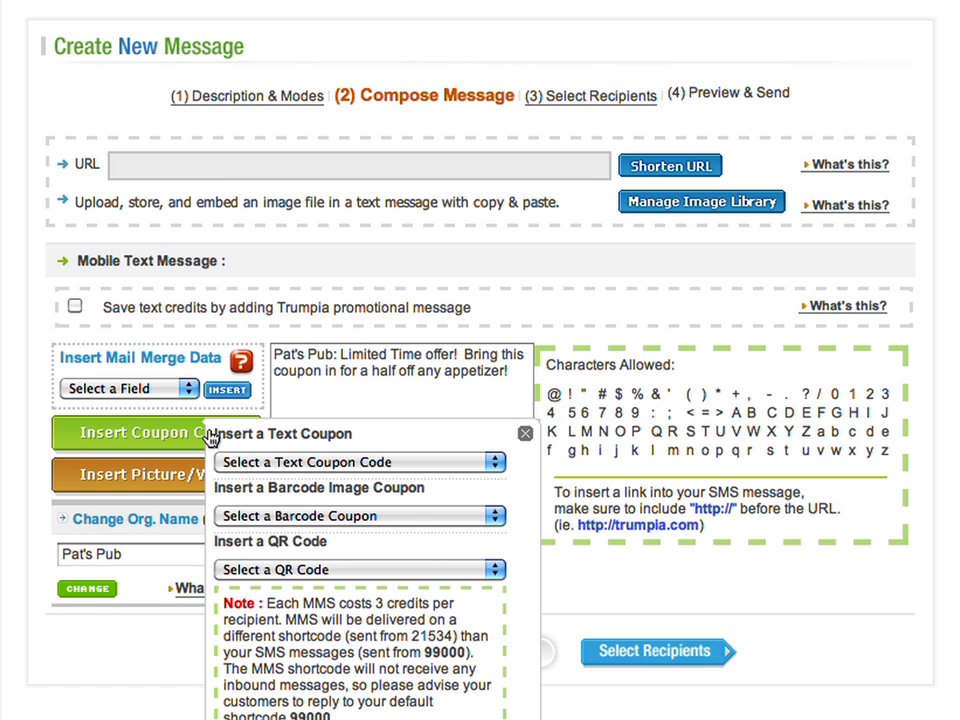
pyautogui.click(350, 466)
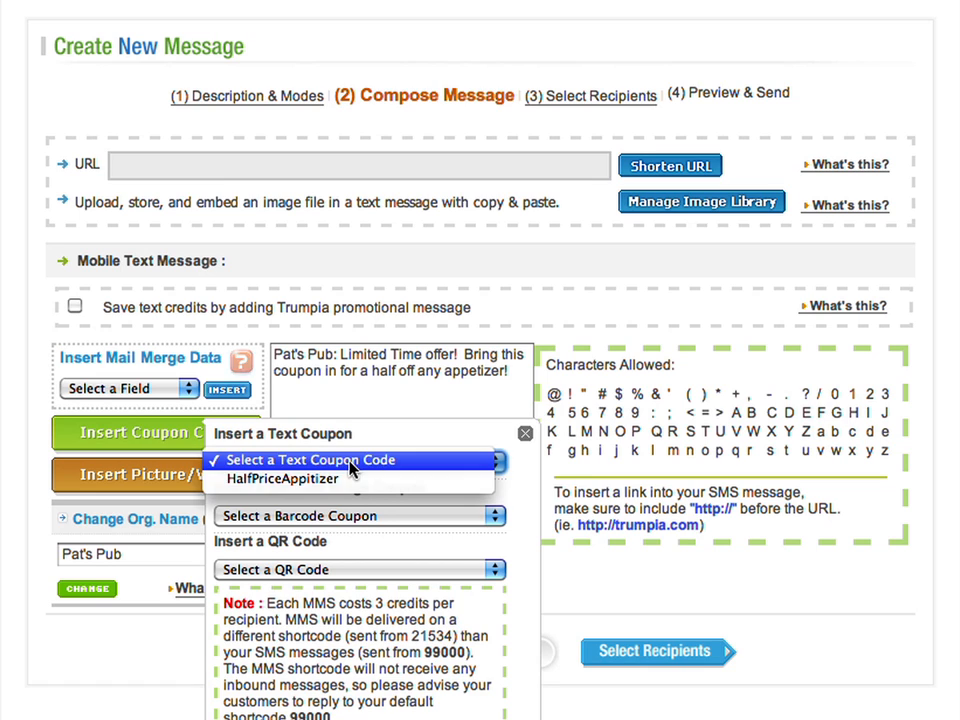
pyautogui.click(332, 479)
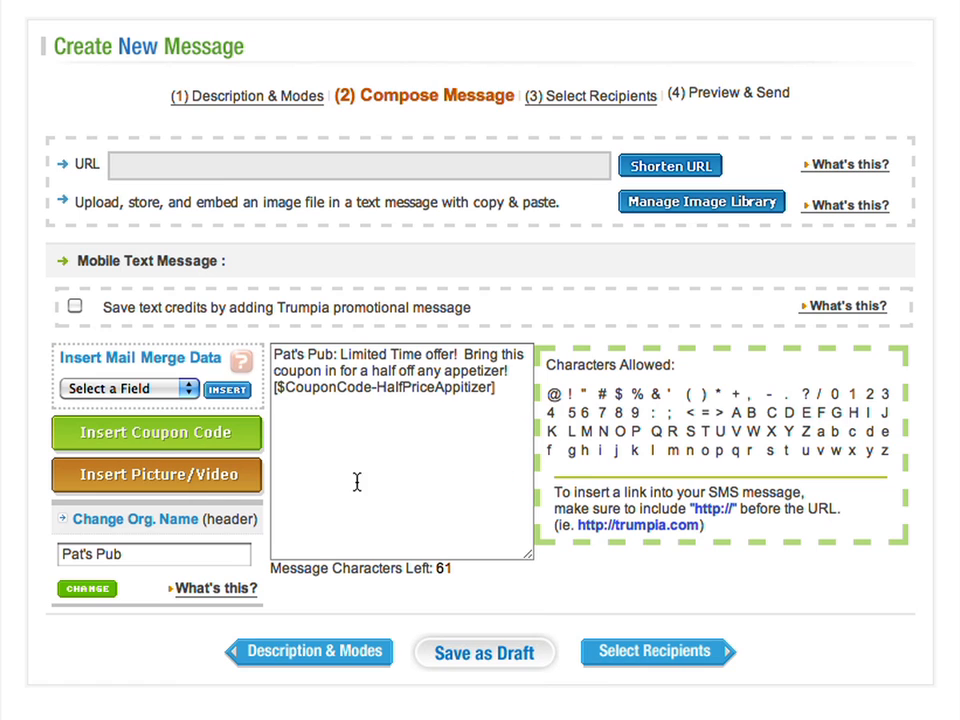
pyautogui.click(411, 497)
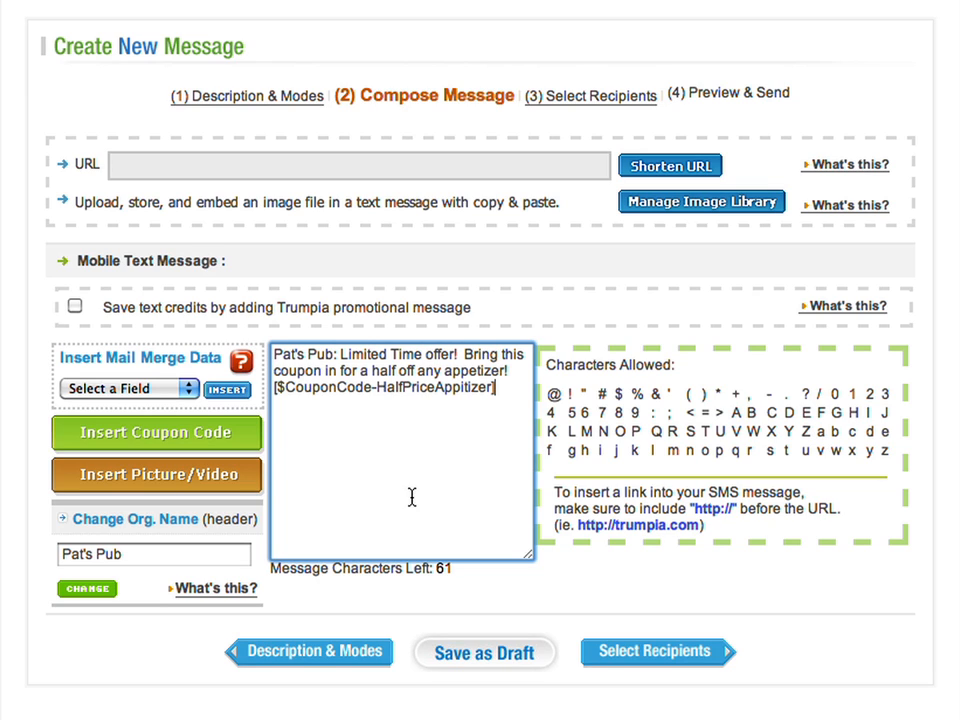
pyautogui.click(641, 660)
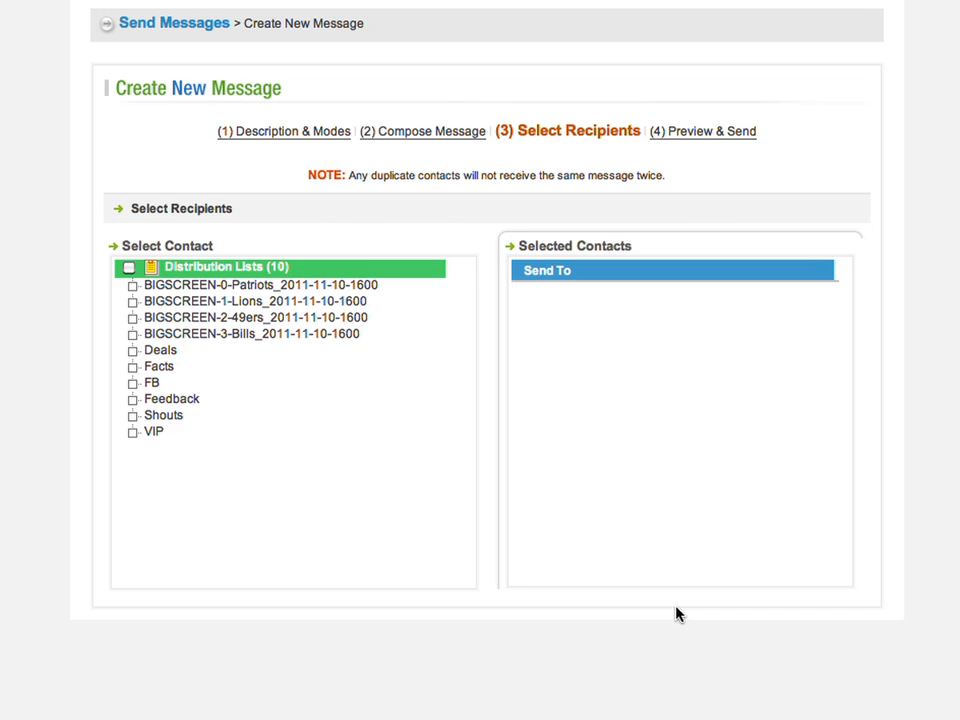
# - Tick the Deals and VIP lists, preview, and send the coupon message immediately
pyautogui.click(124, 350)
pyautogui.click(124, 432)
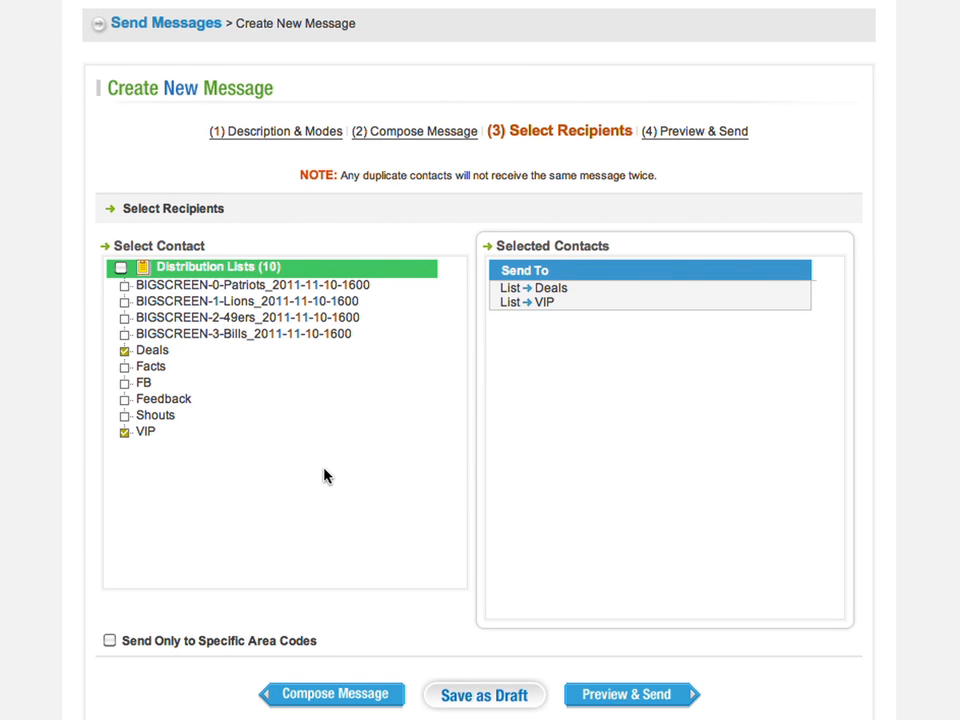
pyautogui.click(622, 695)
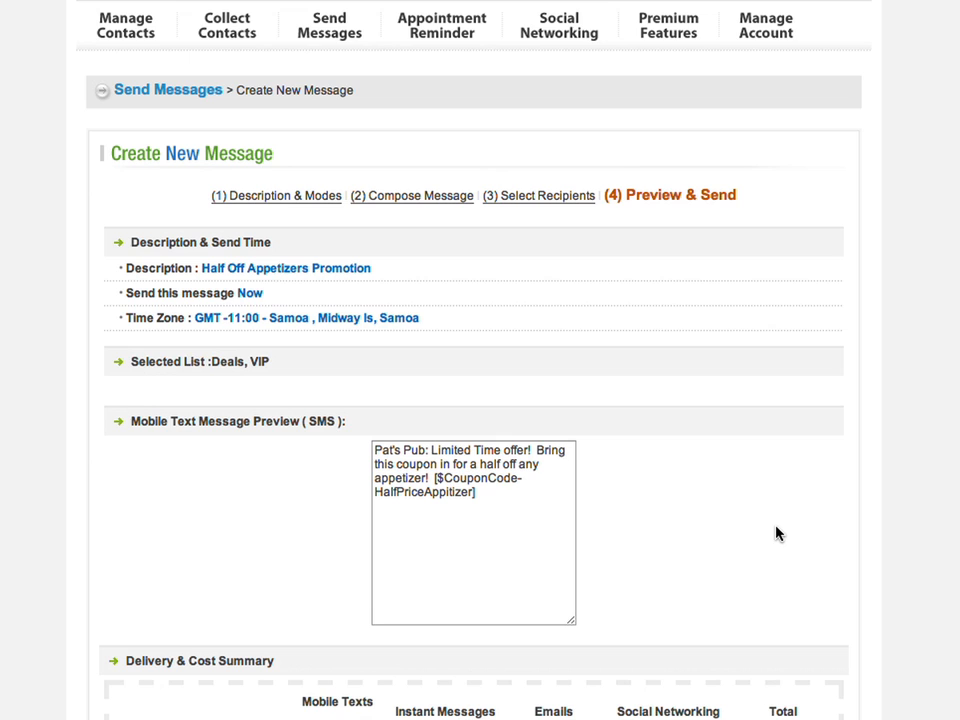
pyautogui.scroll(-5, 776, 533)
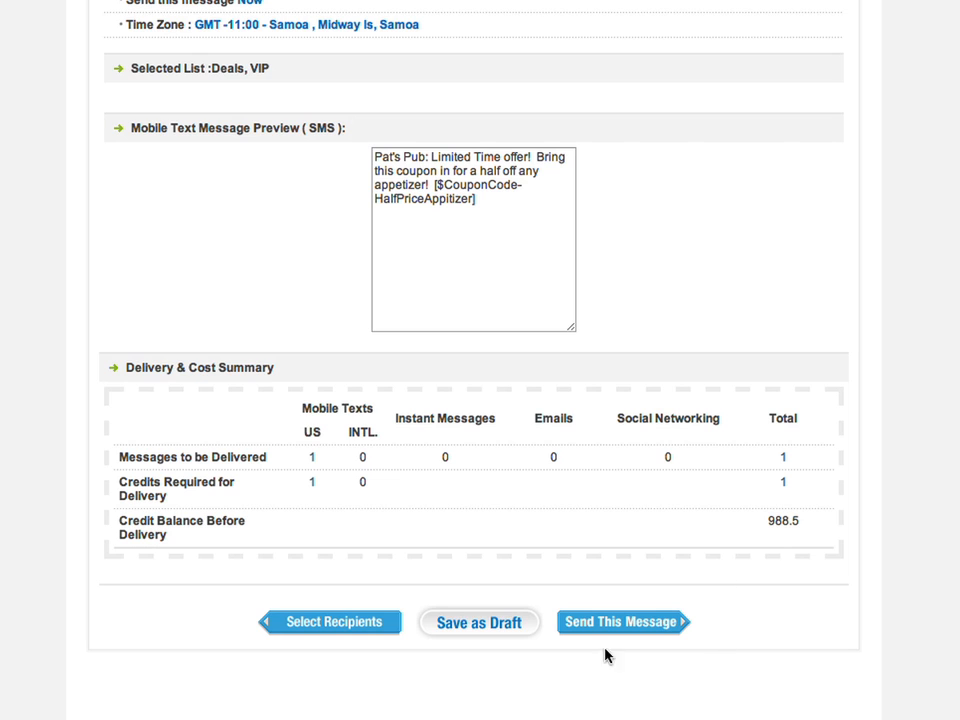
pyautogui.click(614, 630)
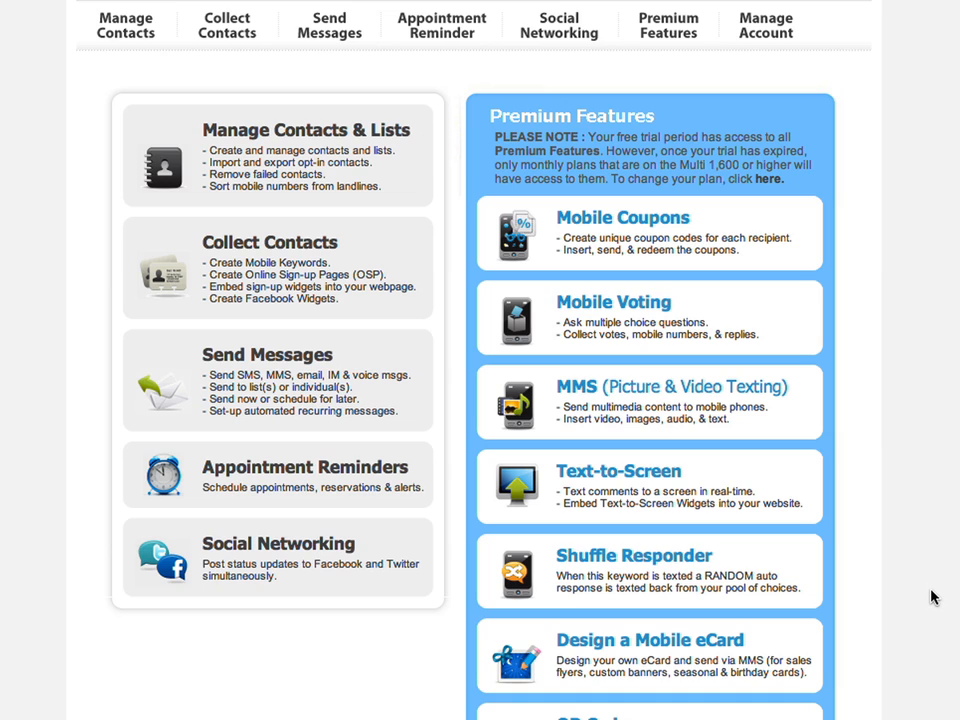
# - Select the HalfPriceAppitizer campaign in Mobile Coupons and open its Redemption Pop-up
pyautogui.moveTo(668, 32)
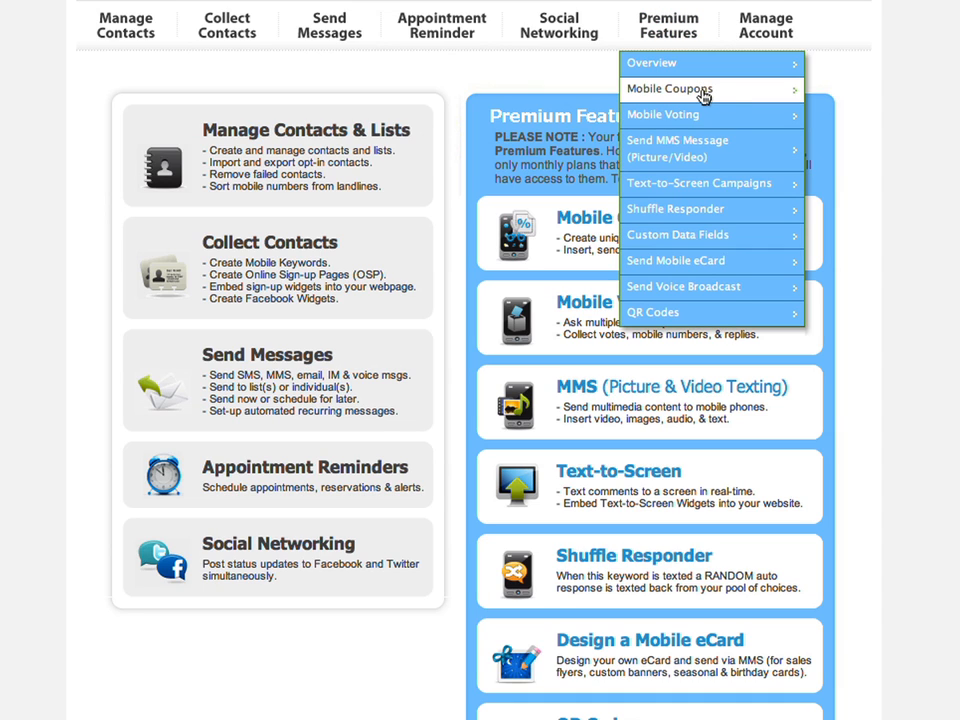
pyautogui.click(704, 95)
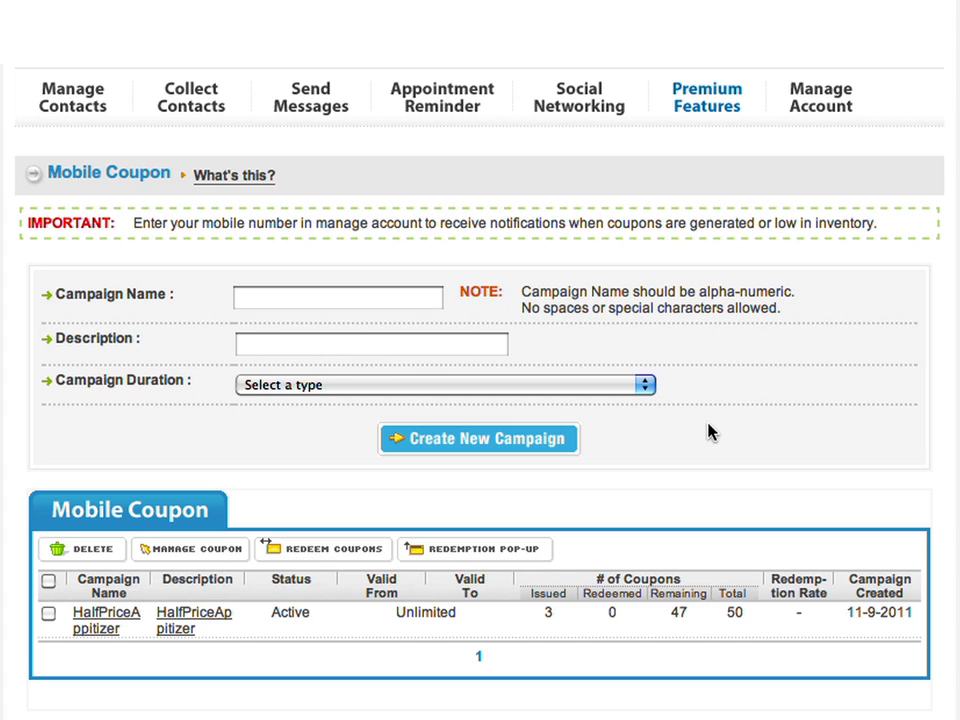
pyautogui.click(47, 614)
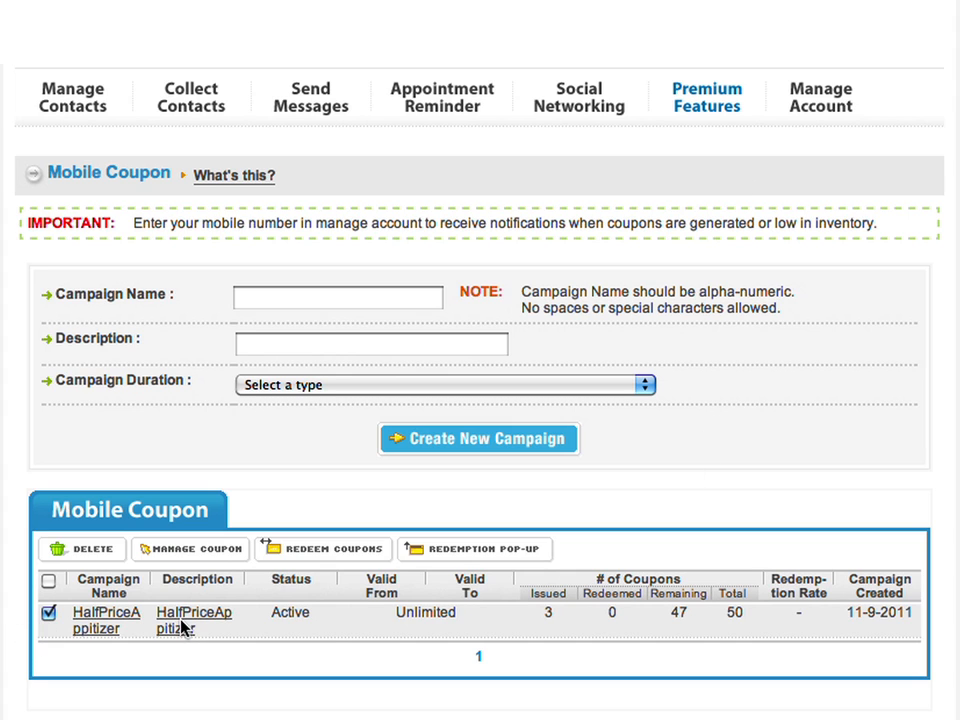
pyautogui.click(447, 551)
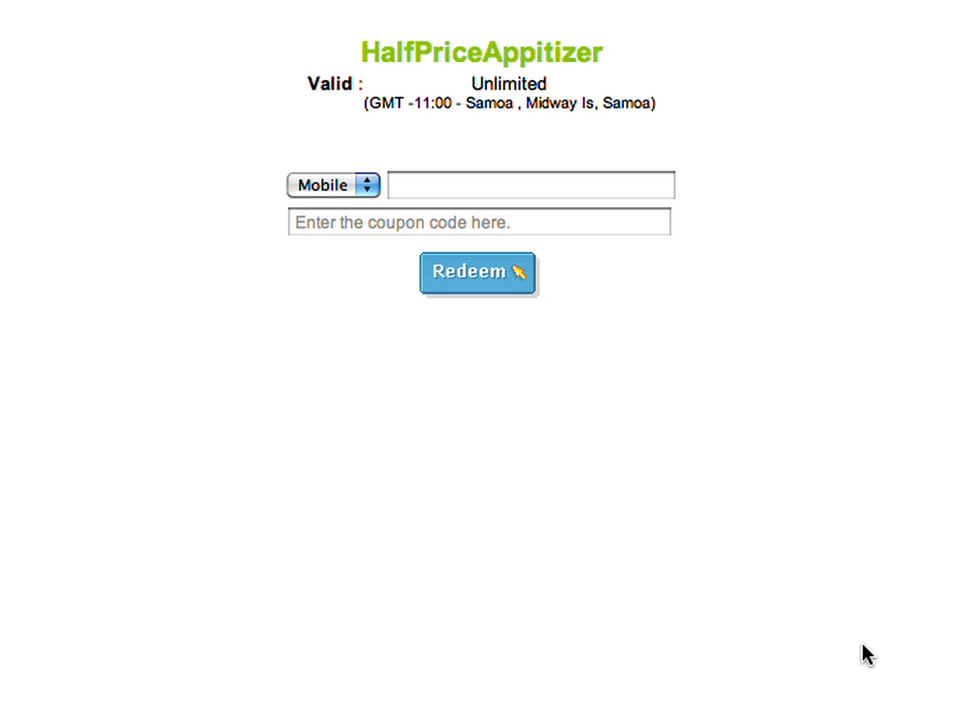
# - Redeem the HalfPriceAppitizer coupon using the subscriber's mobile number and coupon code
pyautogui.click(568, 194)
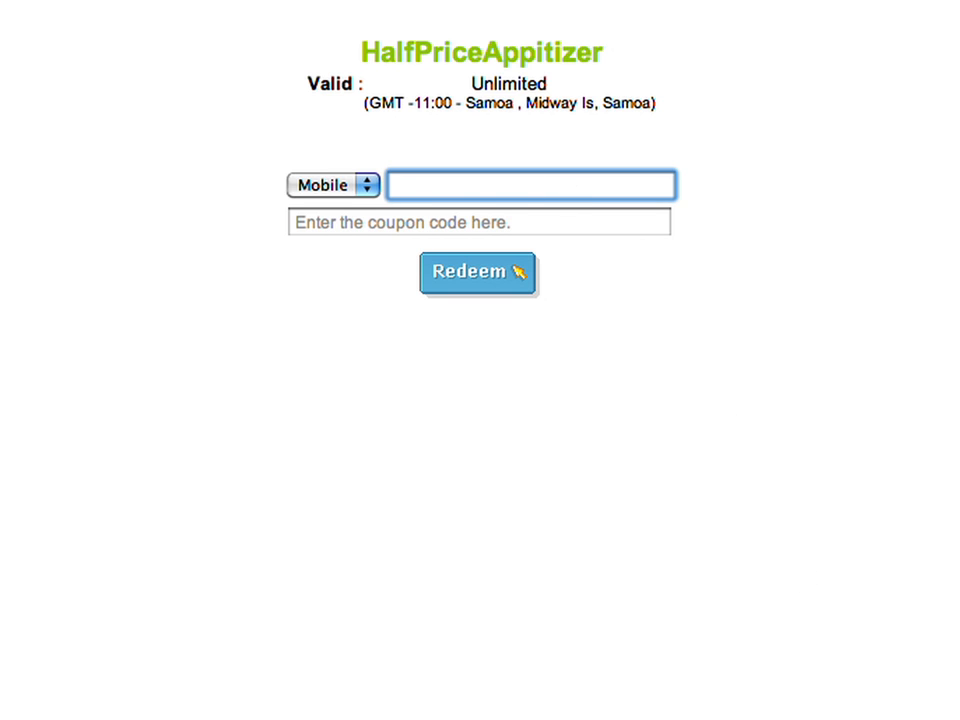
pyautogui.click(427, 231)
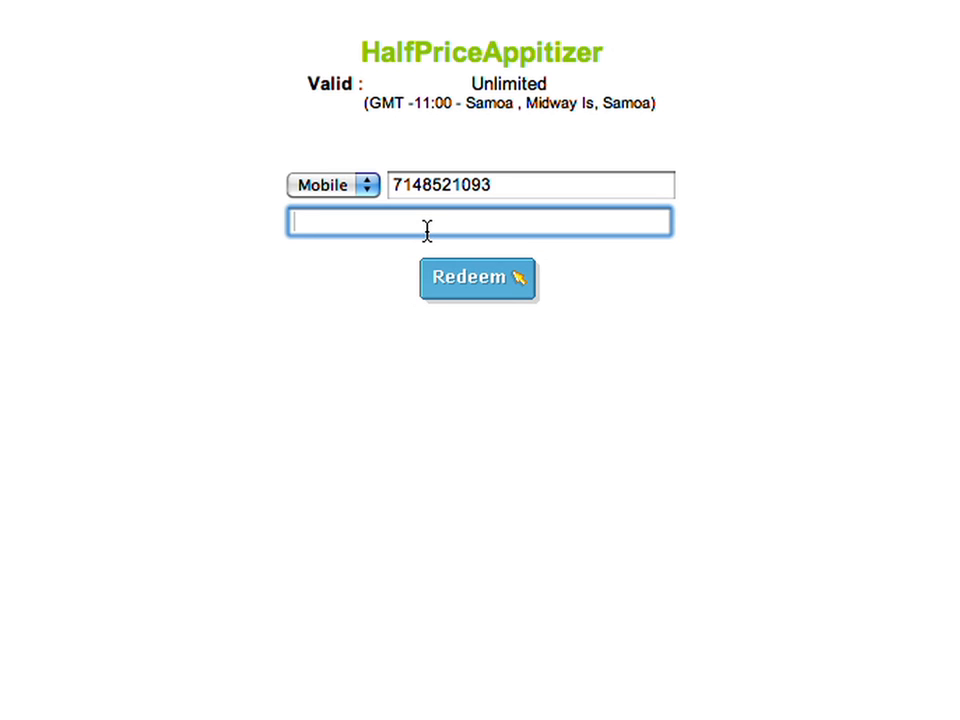
pyautogui.write('CJLSC5')
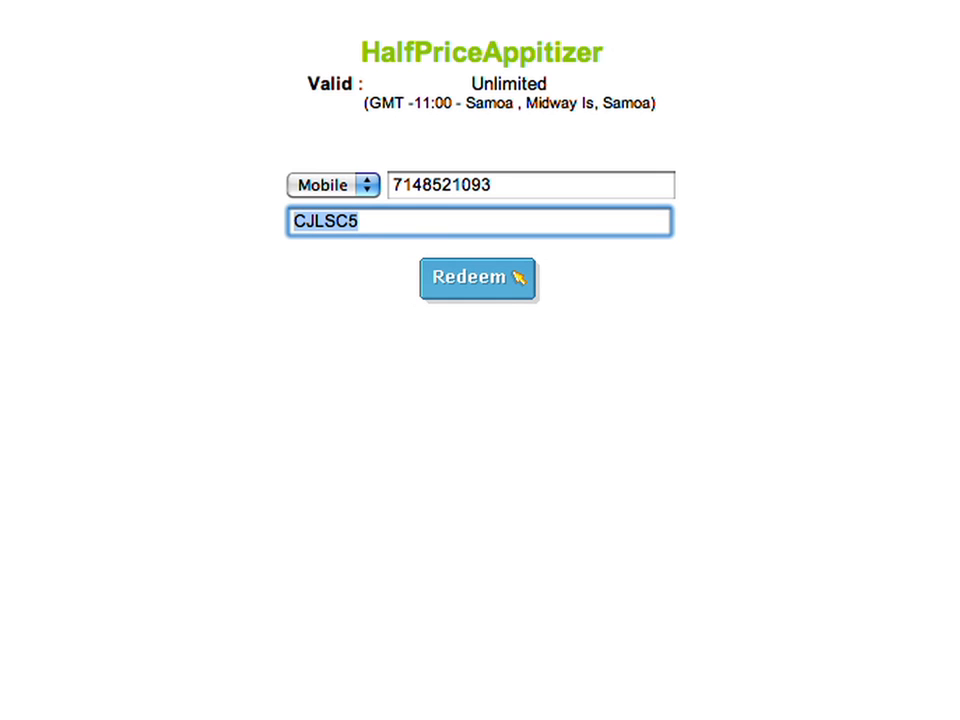
pyautogui.click(465, 283)
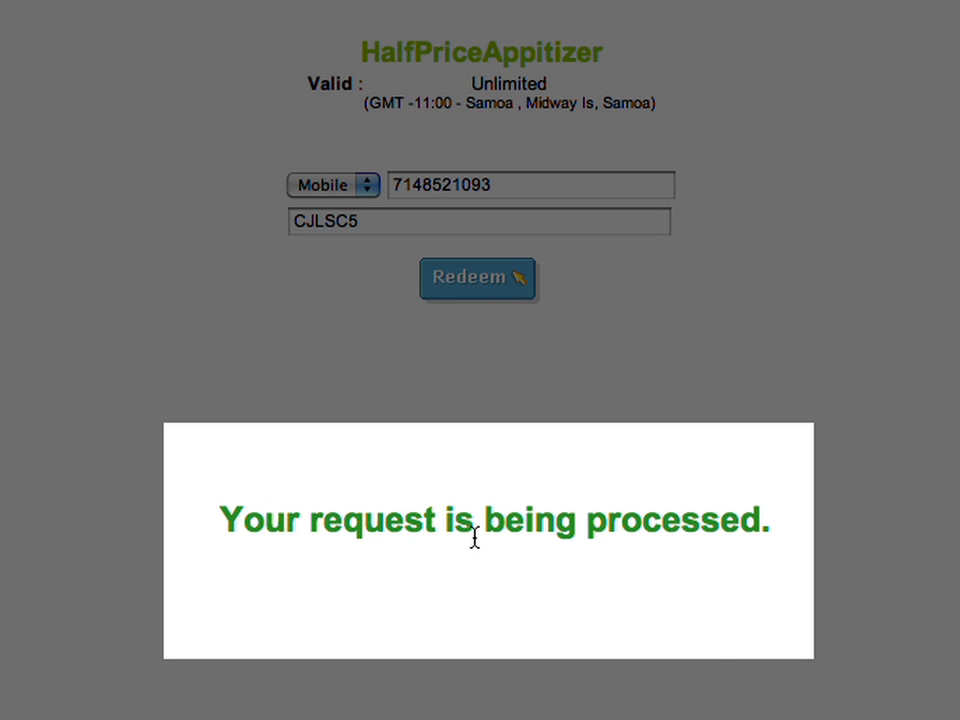
pyautogui.click(506, 609)
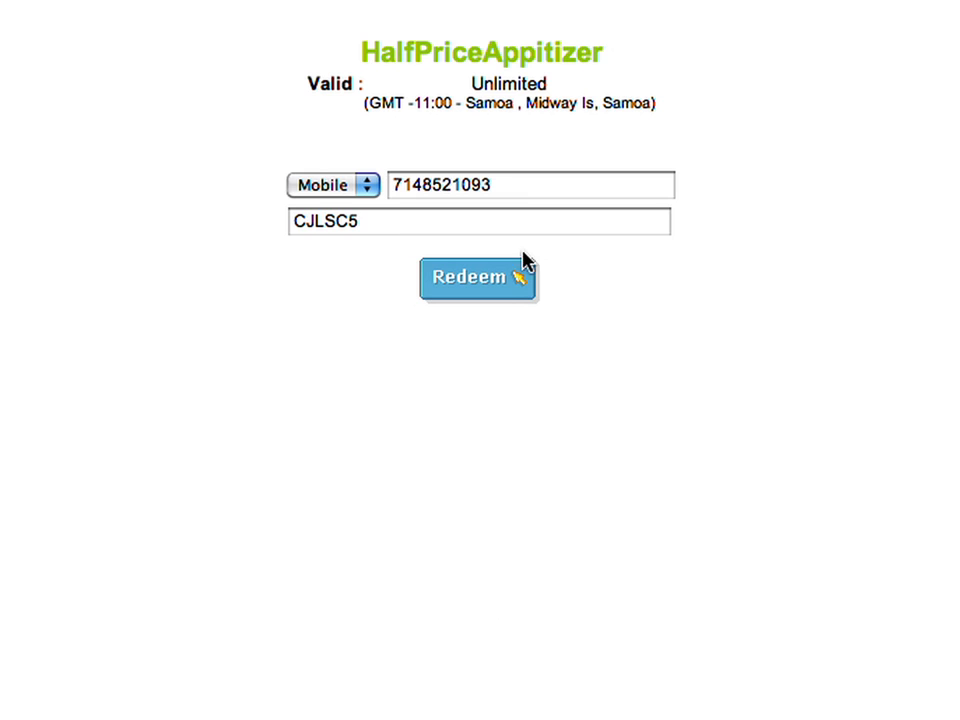
# - Re-enter the subscriber's mobile number and try redeeming the same coupon again
pyautogui.click(520, 185)
pyautogui.click(508, 292)
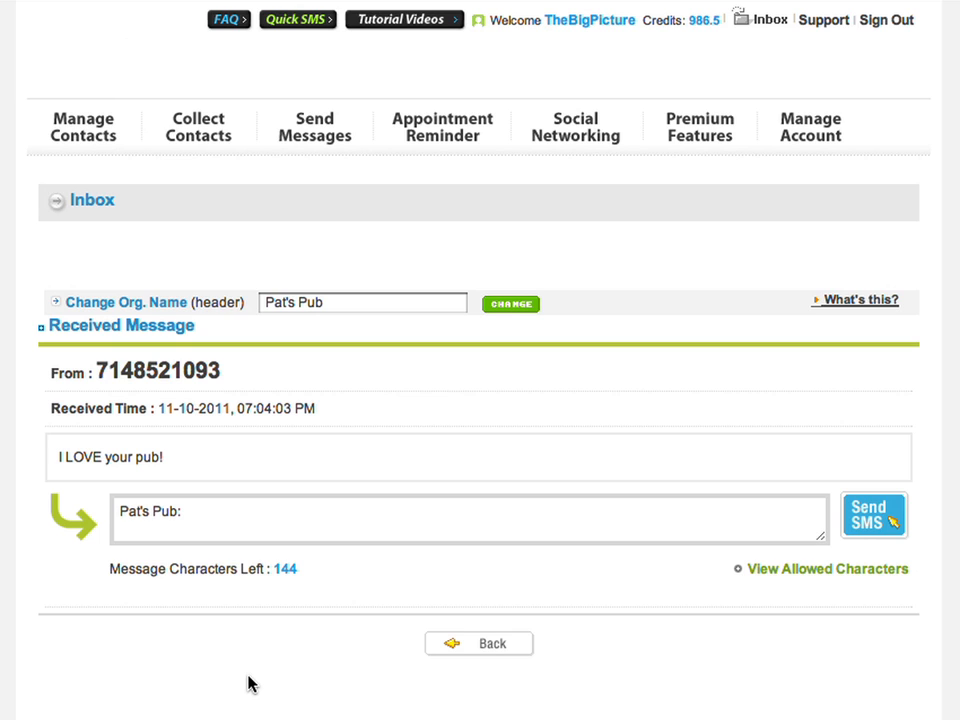
# - Reply "Pat's Pub: Great! Join us for thanksgiving!" to the received inbox text
pyautogui.click(268, 533)
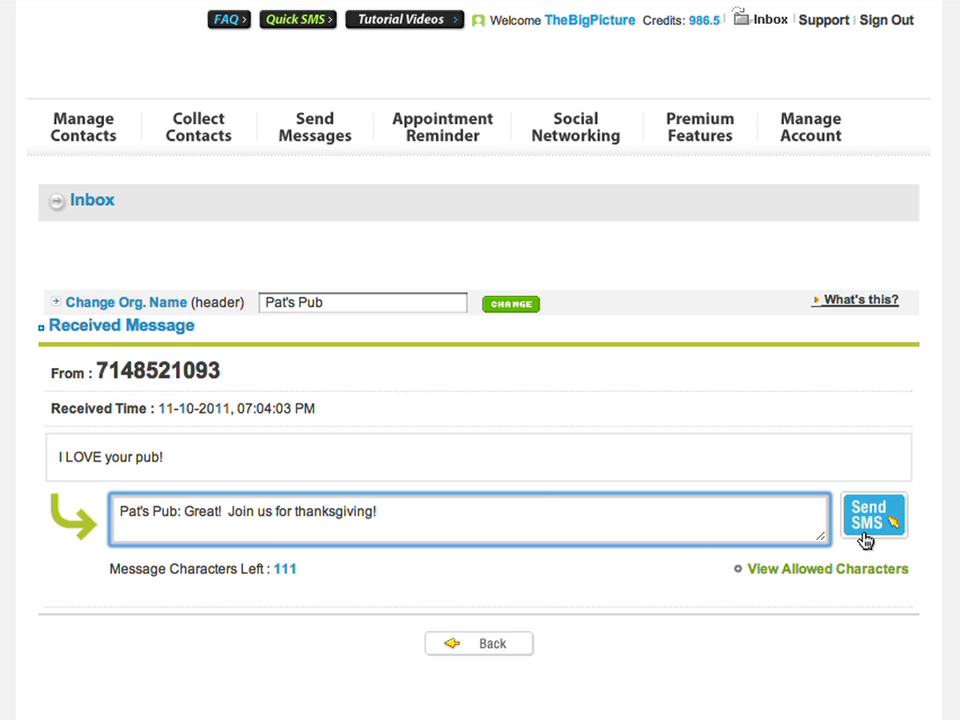
pyautogui.click(865, 540)
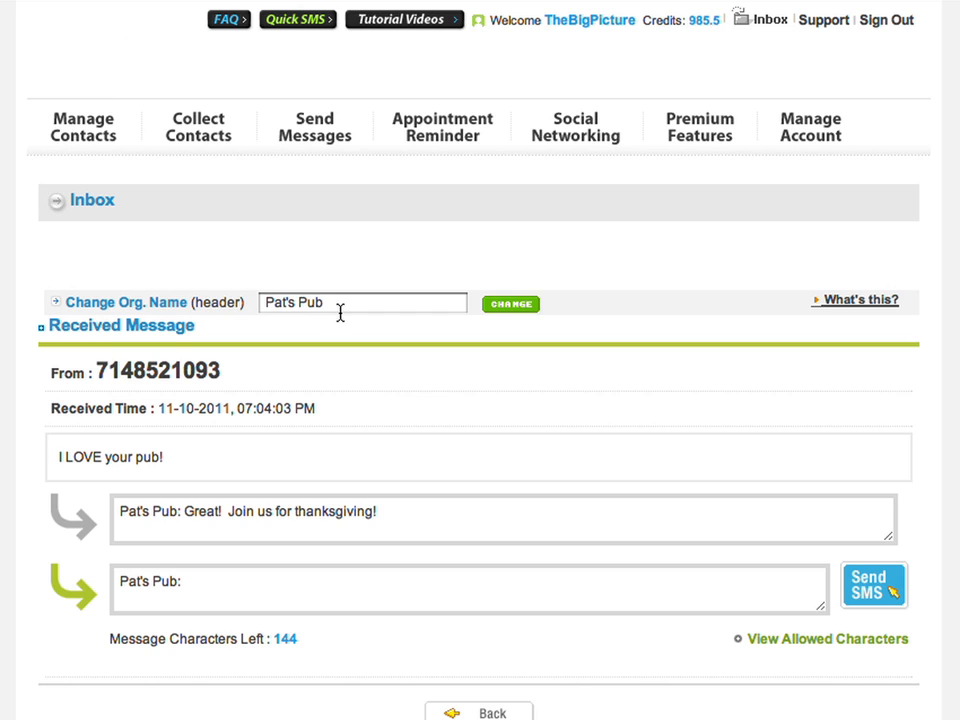
pyautogui.click(327, 133)
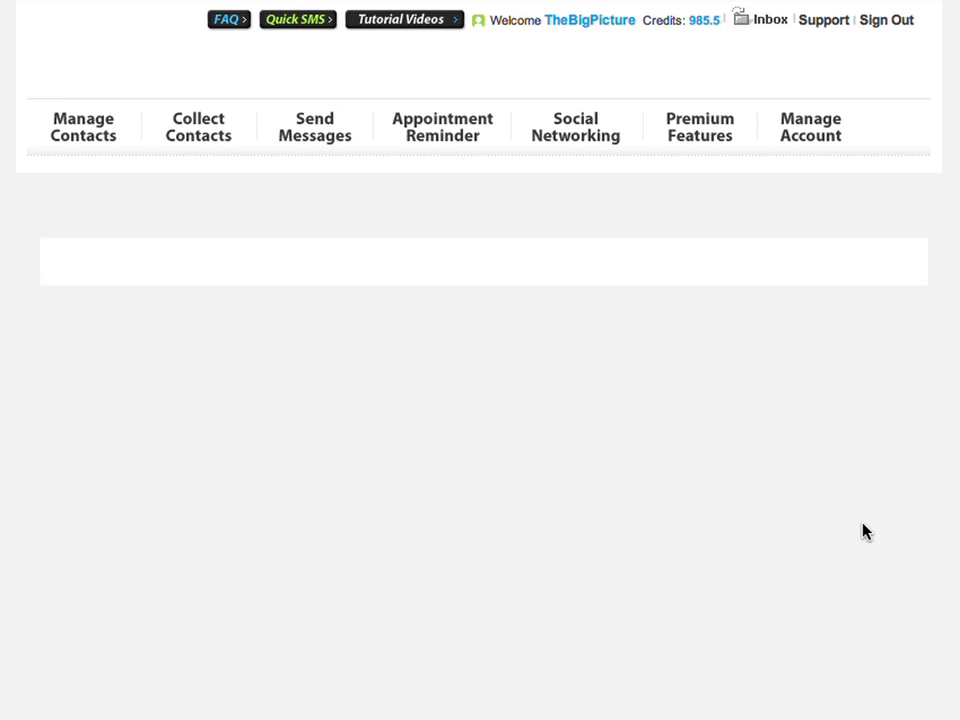
# - Copy the Monday Night Football MMS into a new message and proceed to recipients
pyautogui.scroll(-4, 470, 400)
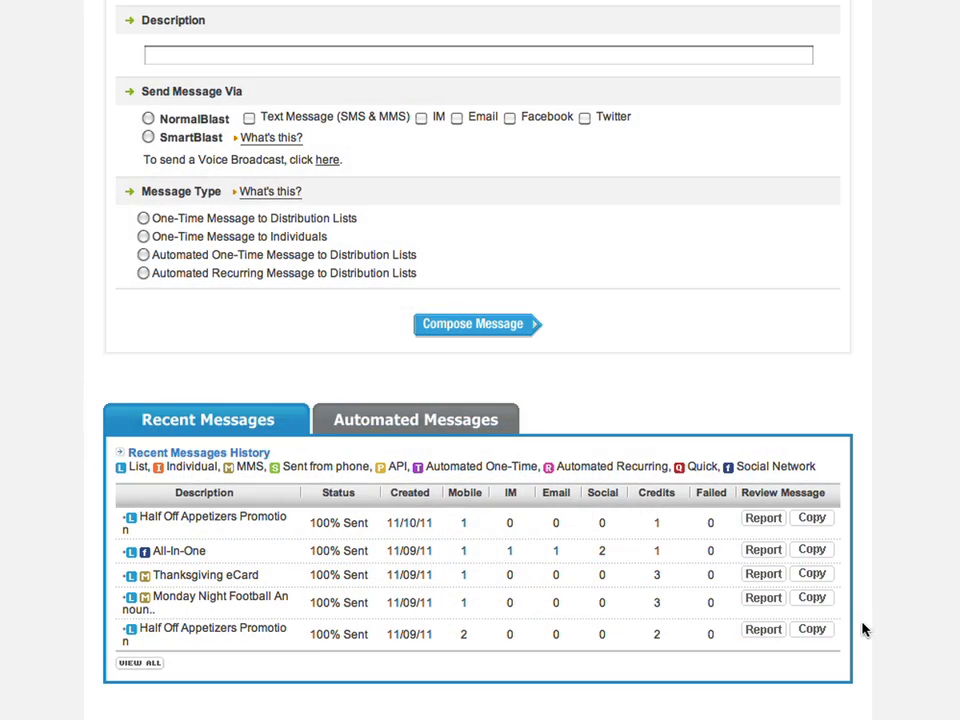
pyautogui.click(811, 600)
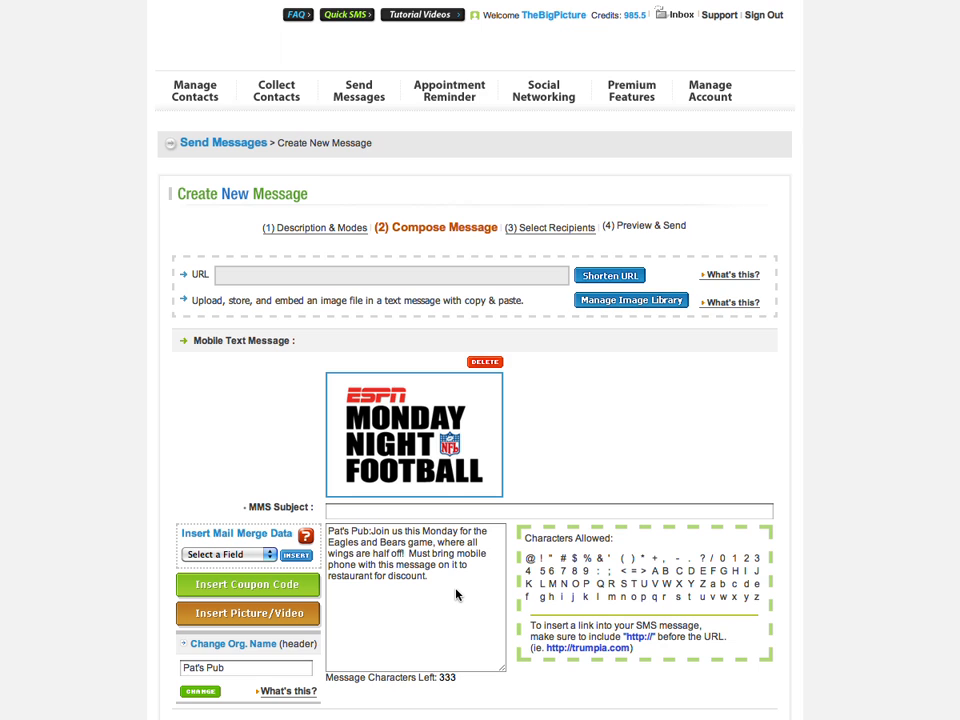
pyautogui.moveTo(456, 594); pyautogui.dragTo(371, 540)
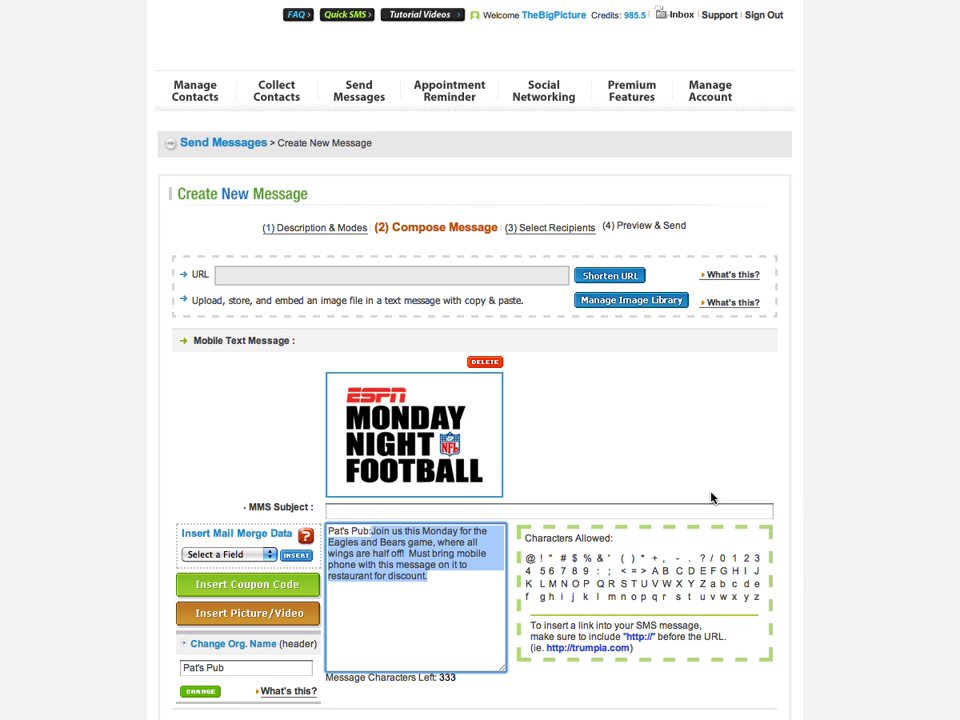
pyautogui.click(728, 467)
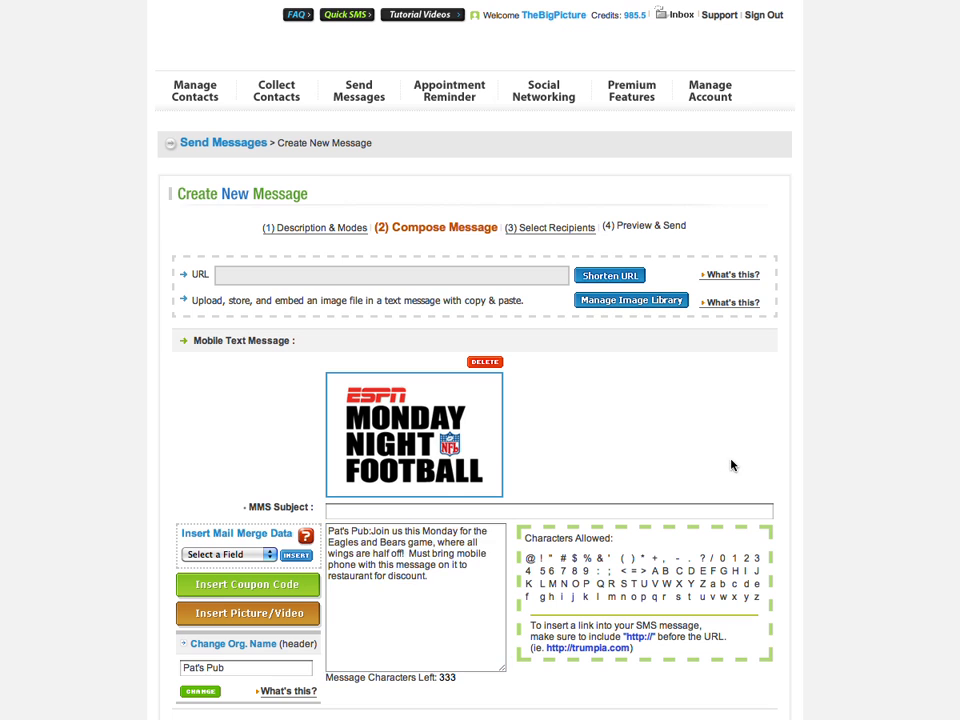
pyautogui.scroll(-3, 731, 464)
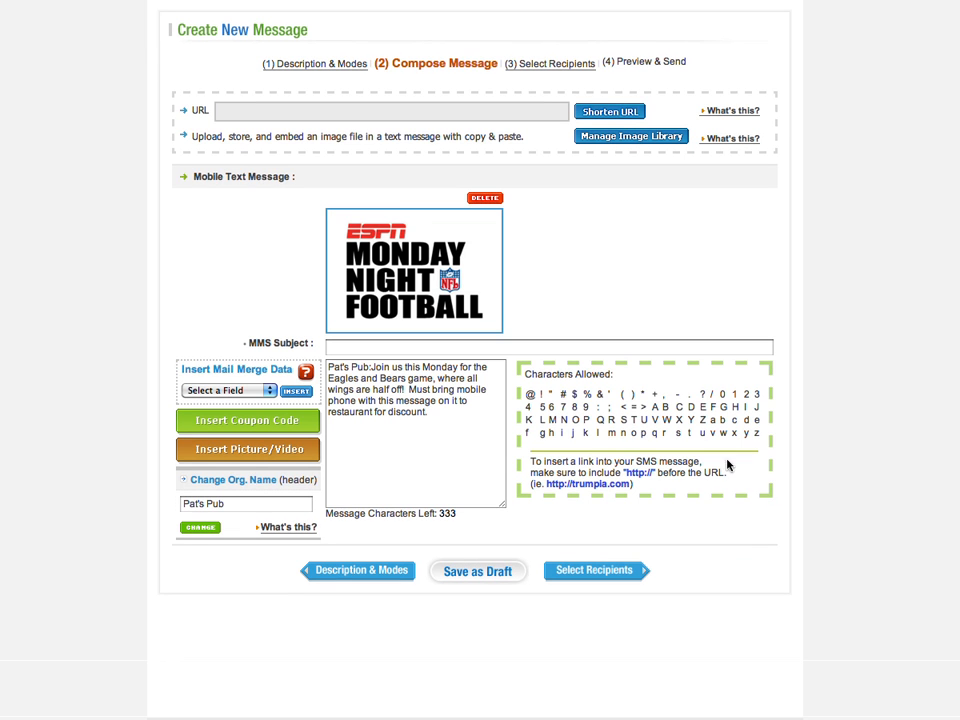
pyautogui.click(622, 569)
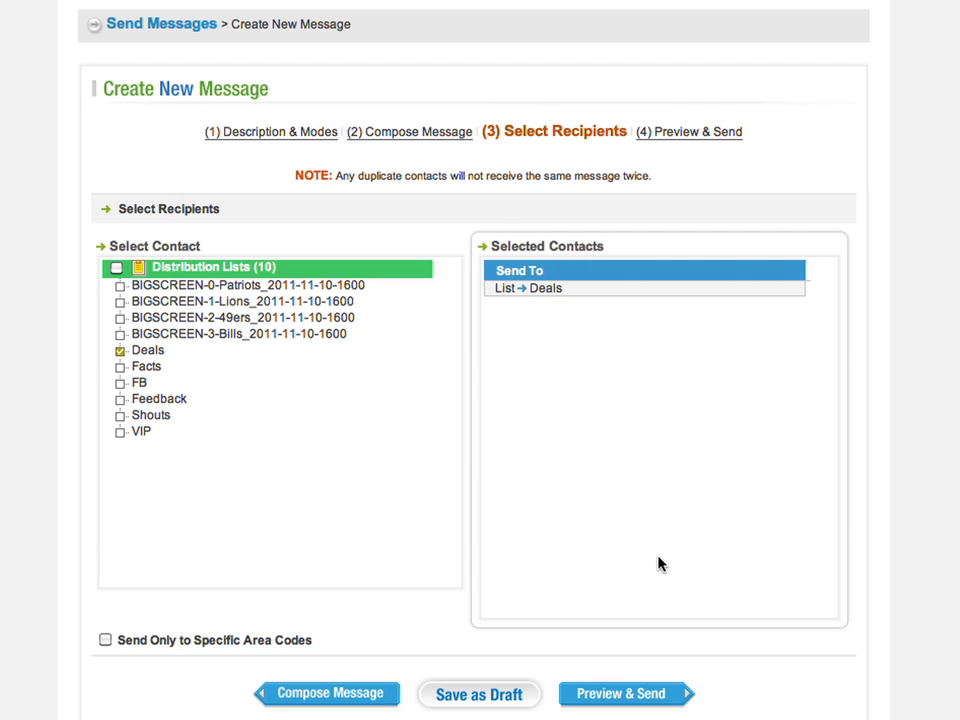
# - Add the VIP and Shouts distribution lists alongside Deals
pyautogui.click(120, 432)
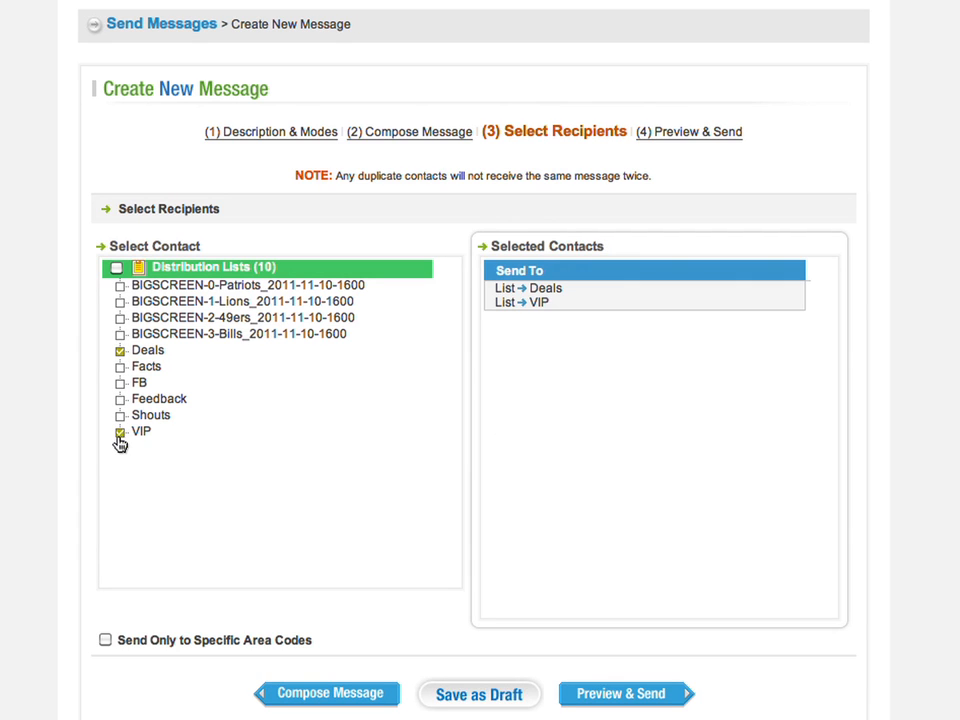
pyautogui.click(120, 415)
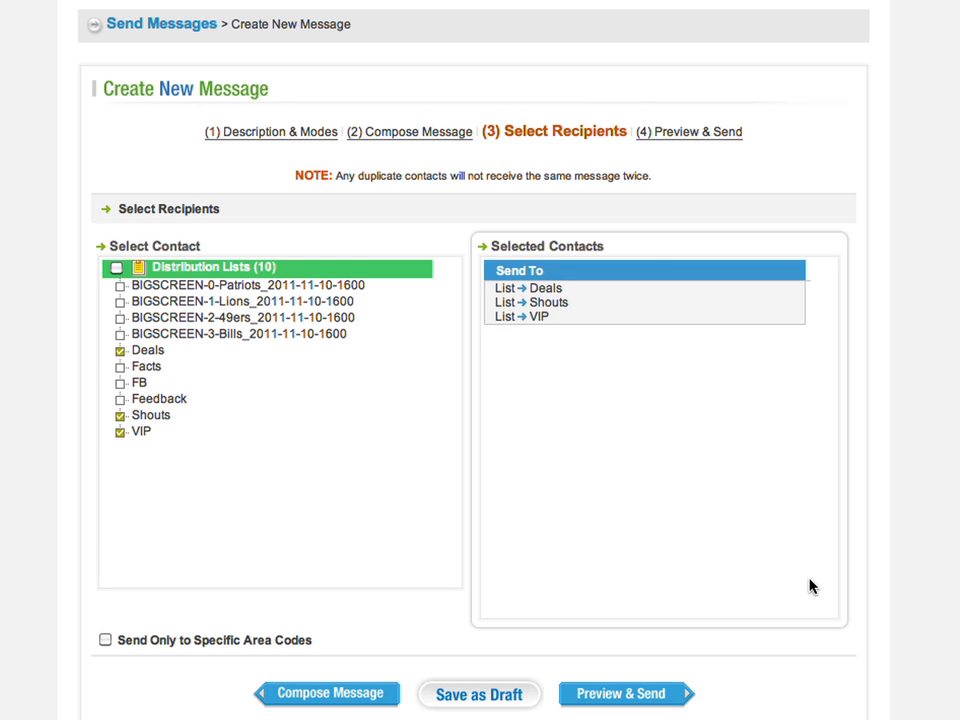
# - Preview the Monday Night Football MMS and send it now for 3 credits
pyautogui.click(681, 693)
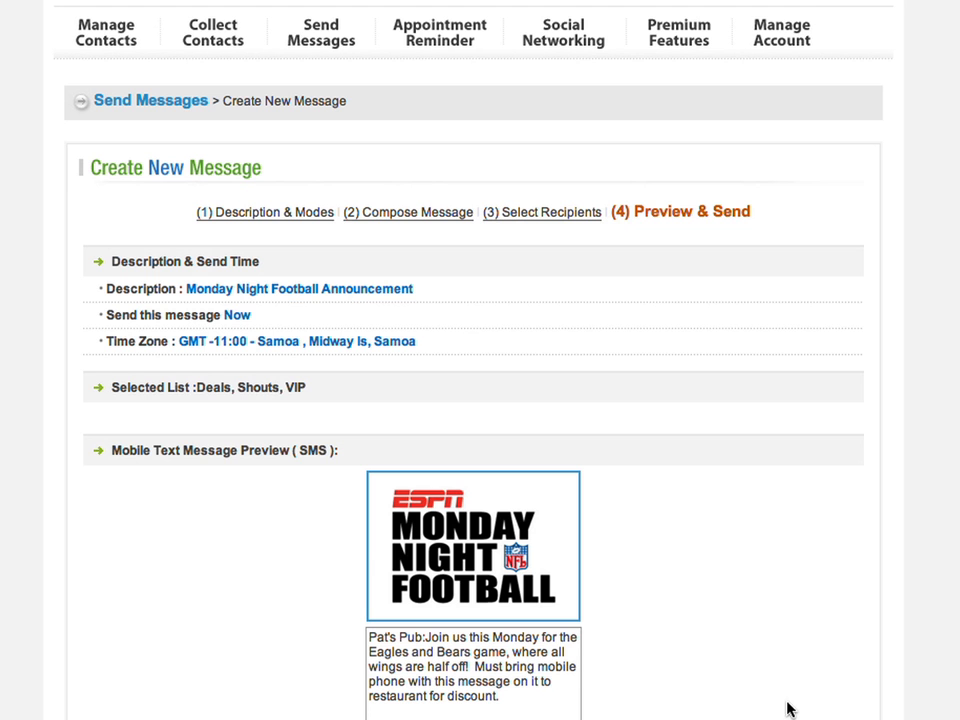
pyautogui.scroll(-6, 782, 568)
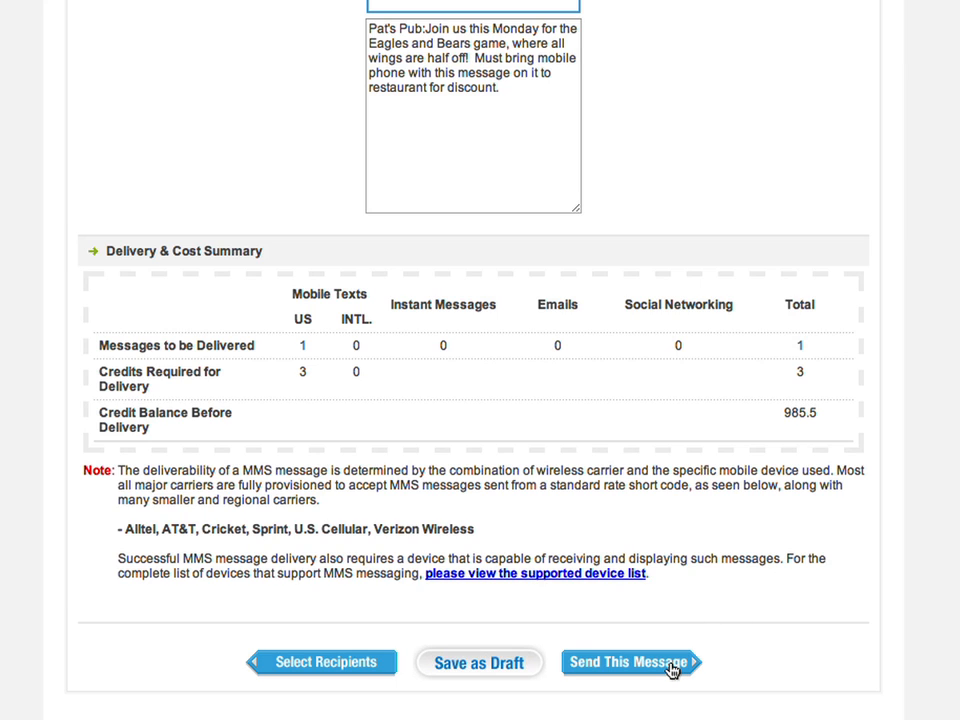
pyautogui.click(672, 668)
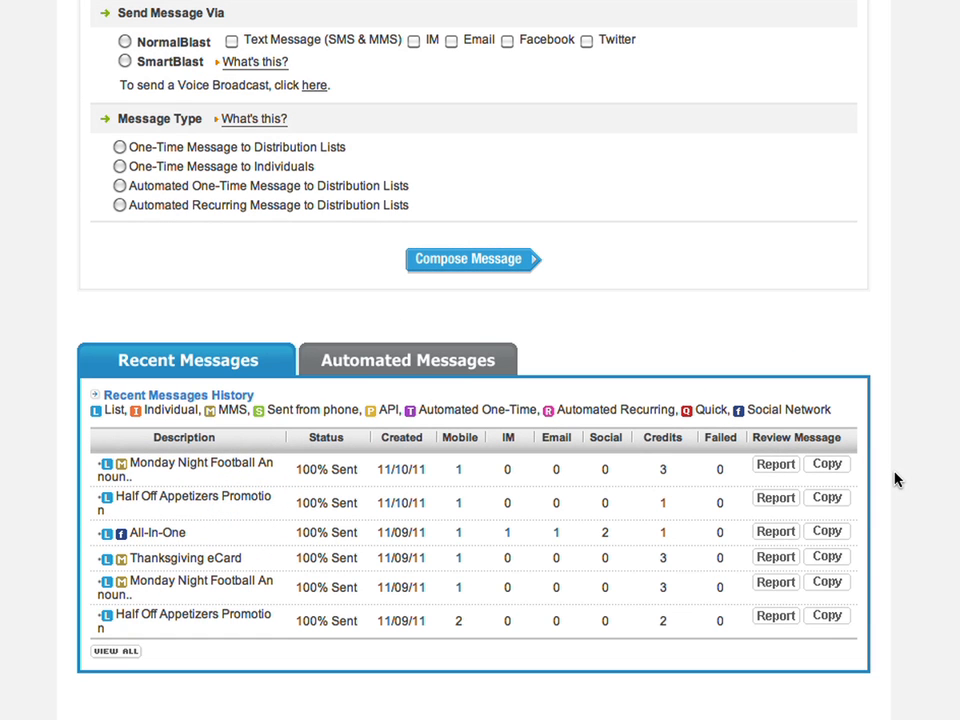
# - Copy the All-In-One broadcast into a new message and reach its content step
pyautogui.click(825, 533)
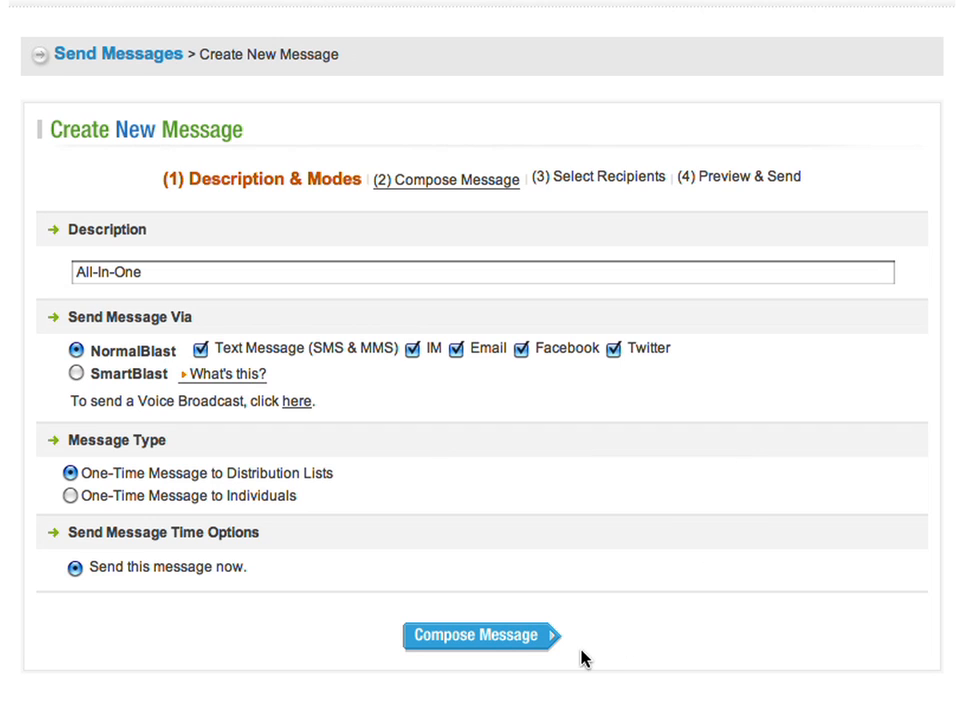
pyautogui.click(425, 637)
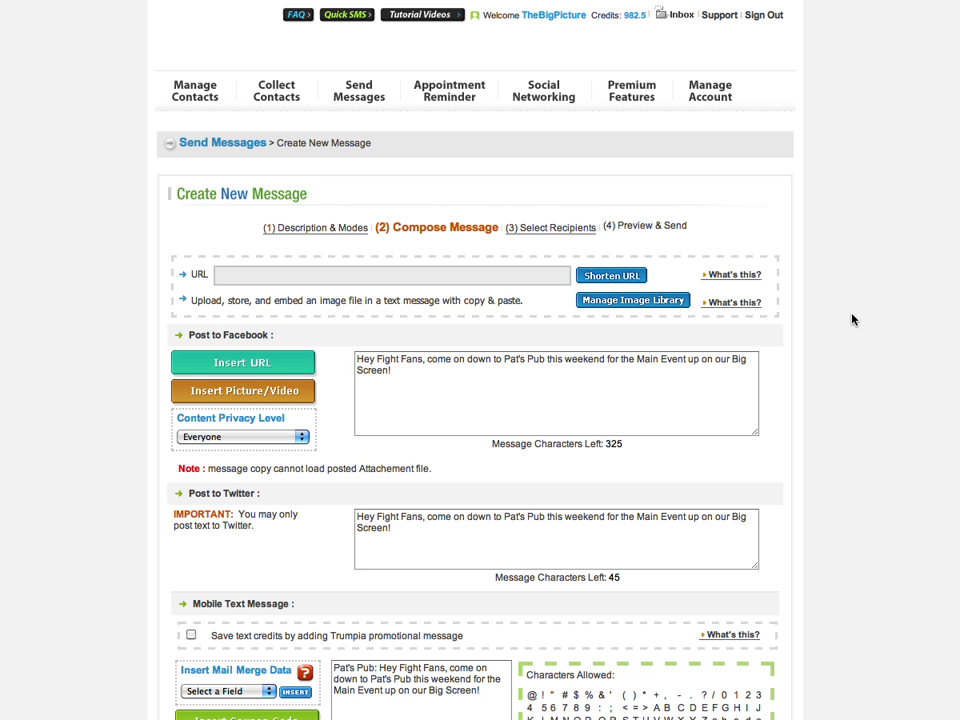
# - Run the spam check on the All-In-One email, which flags PPV, Check, fight and weekend
pyautogui.scroll(-3, 596, 534)
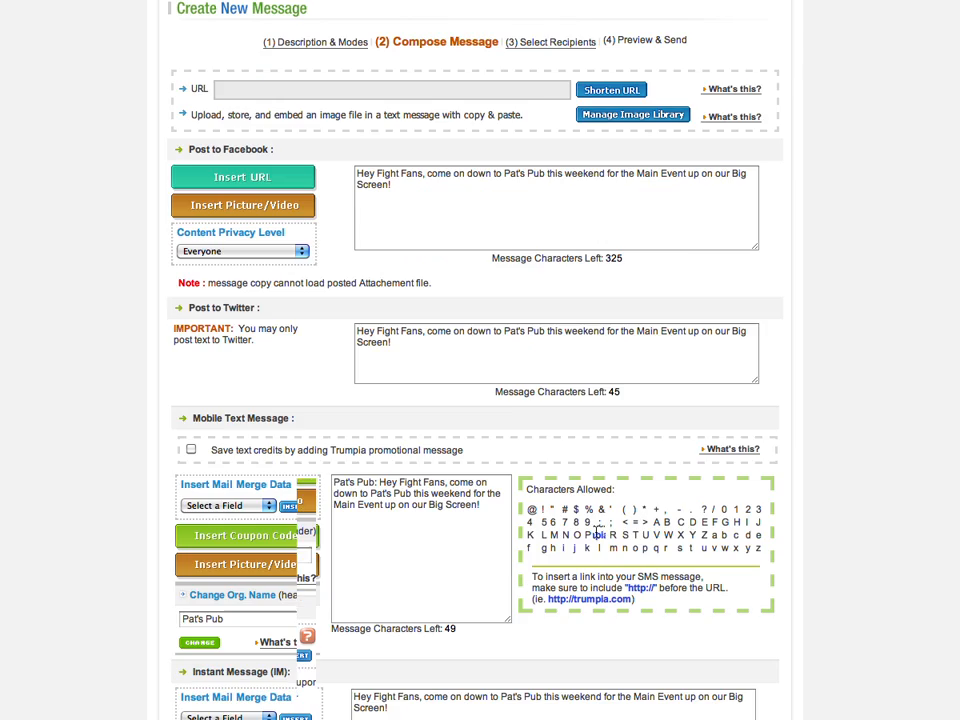
pyautogui.scroll(-4, 560, 470)
pyautogui.scroll(-5, 458, 505)
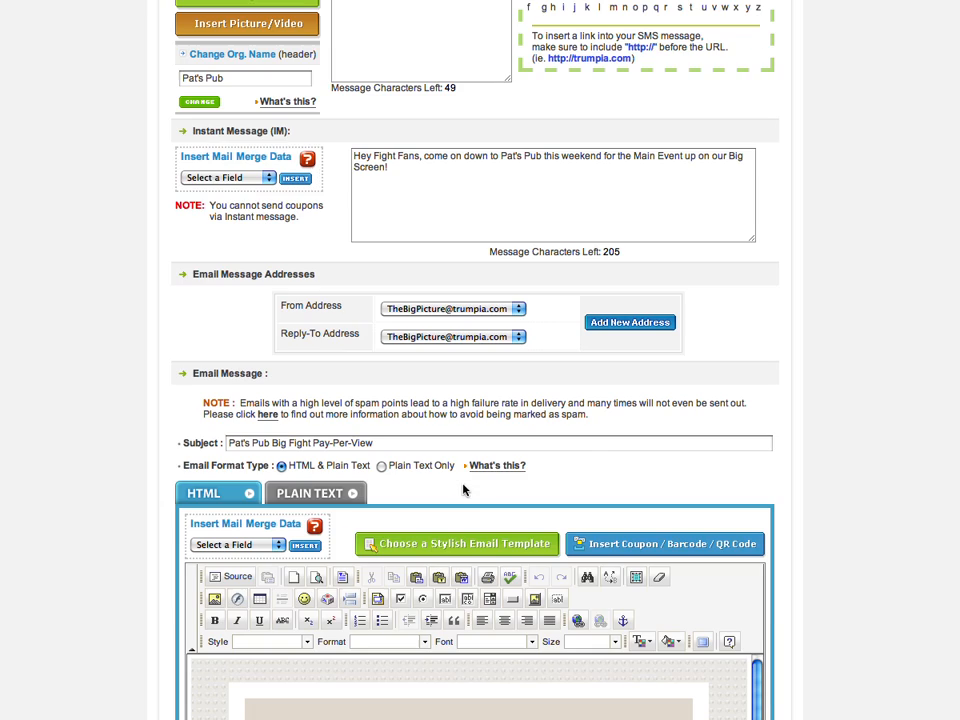
pyautogui.scroll(-5, 536, 454)
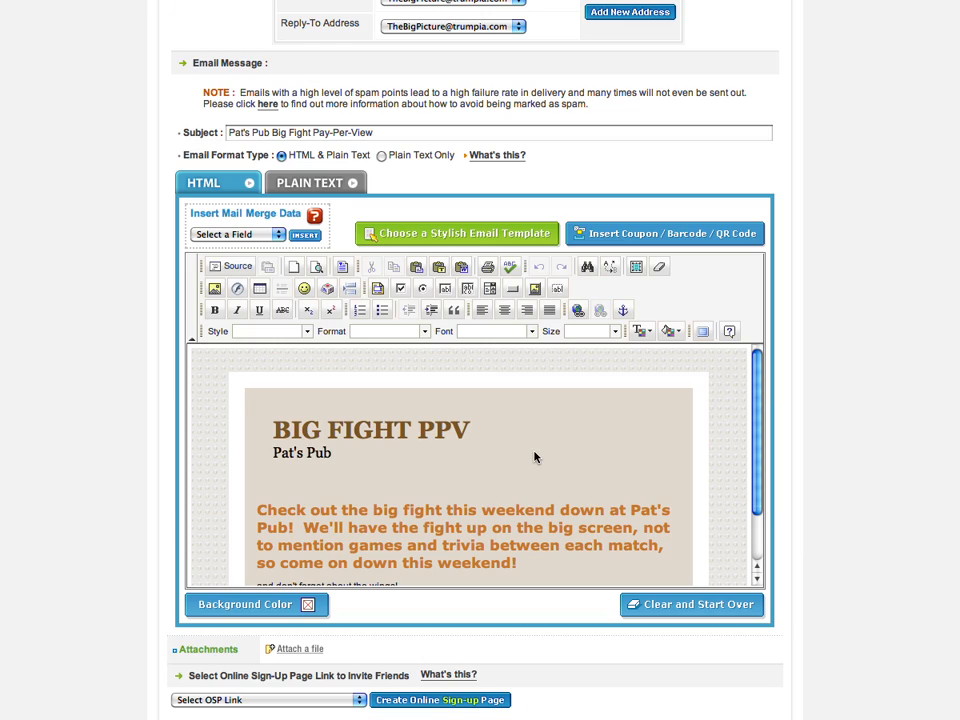
pyautogui.scroll(-1, 533, 456)
pyautogui.scroll(-3, 904, 491)
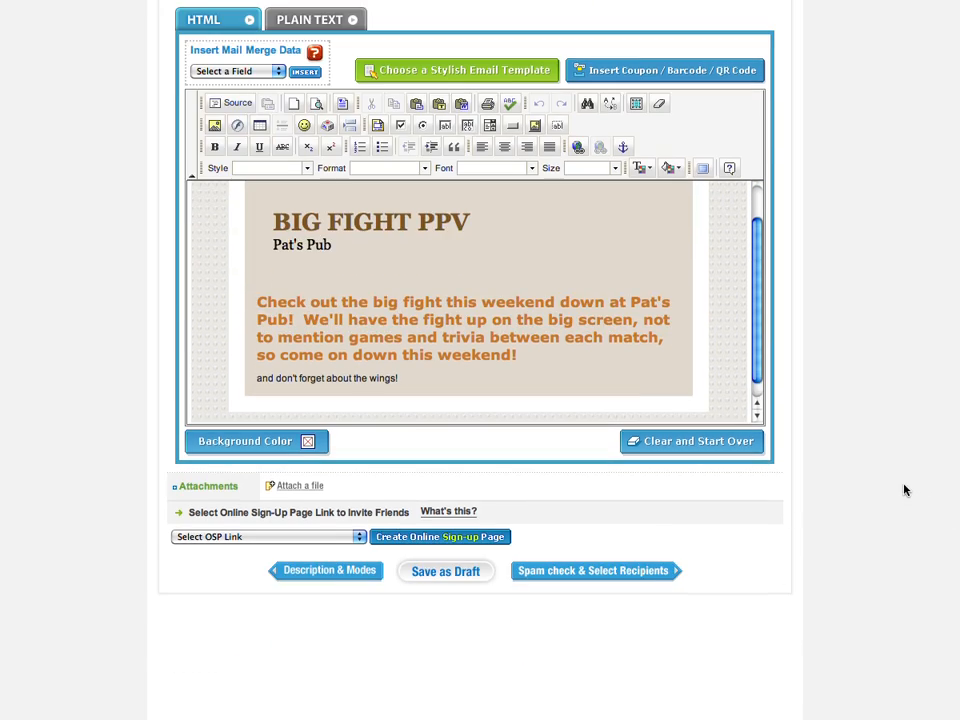
pyautogui.click(634, 576)
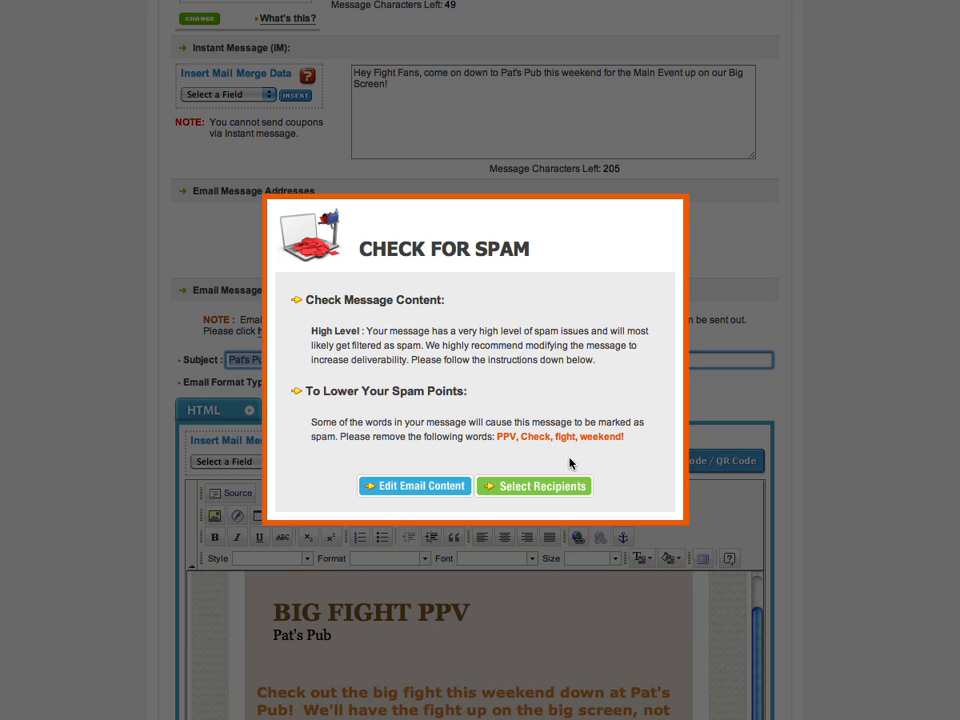
# - Move past the spam warning to recipients and restrict sending to area code 909
pyautogui.click(486, 487)
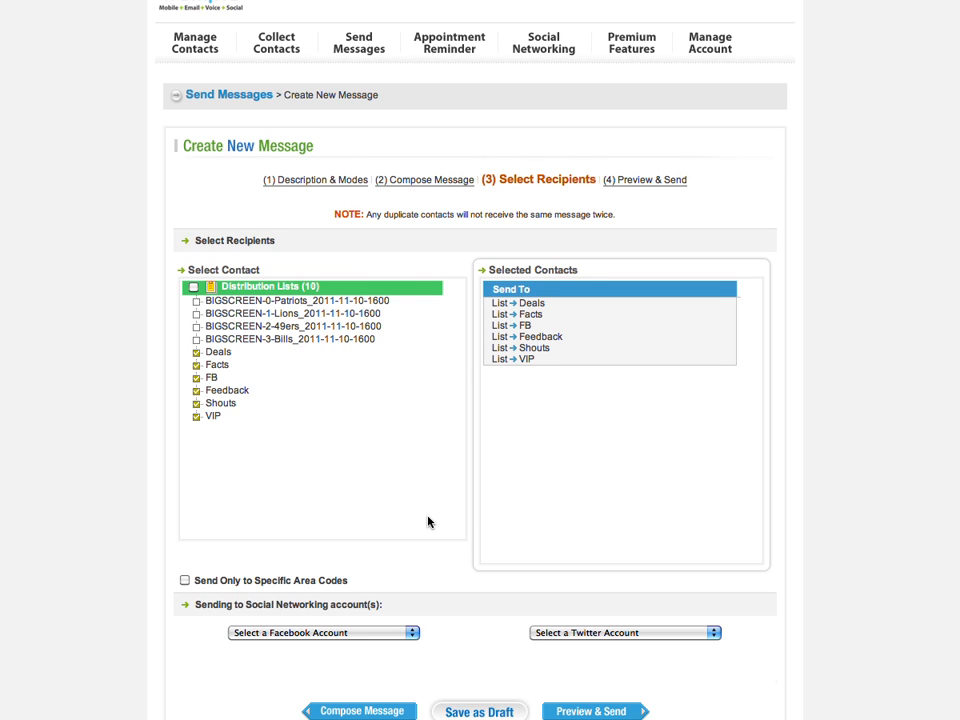
pyautogui.scroll(-3, 427, 521)
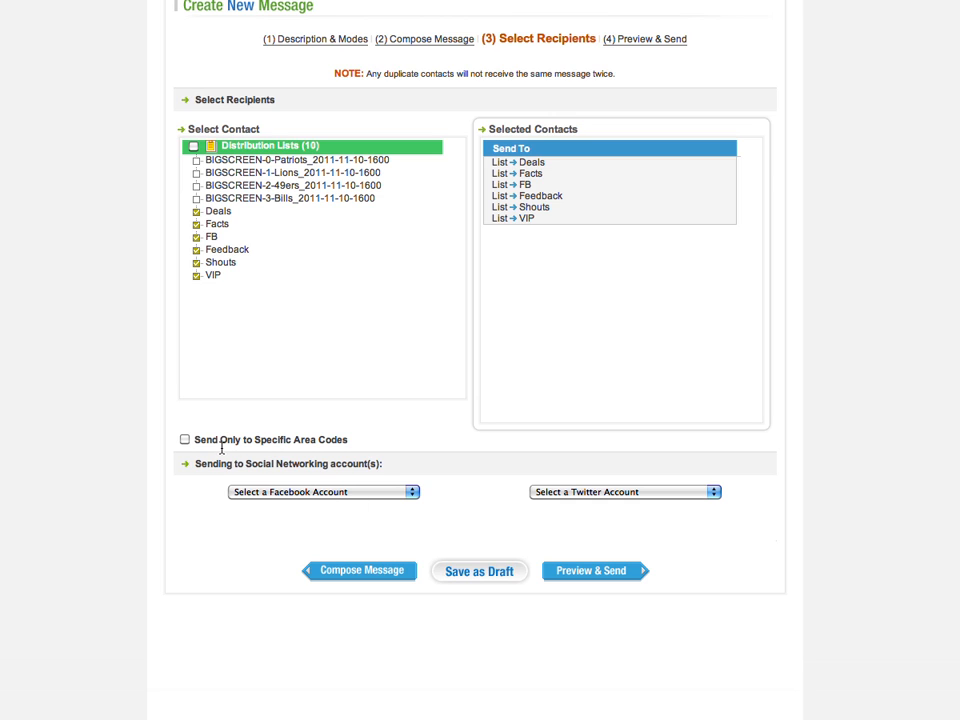
pyautogui.click(184, 439)
pyautogui.click(264, 466)
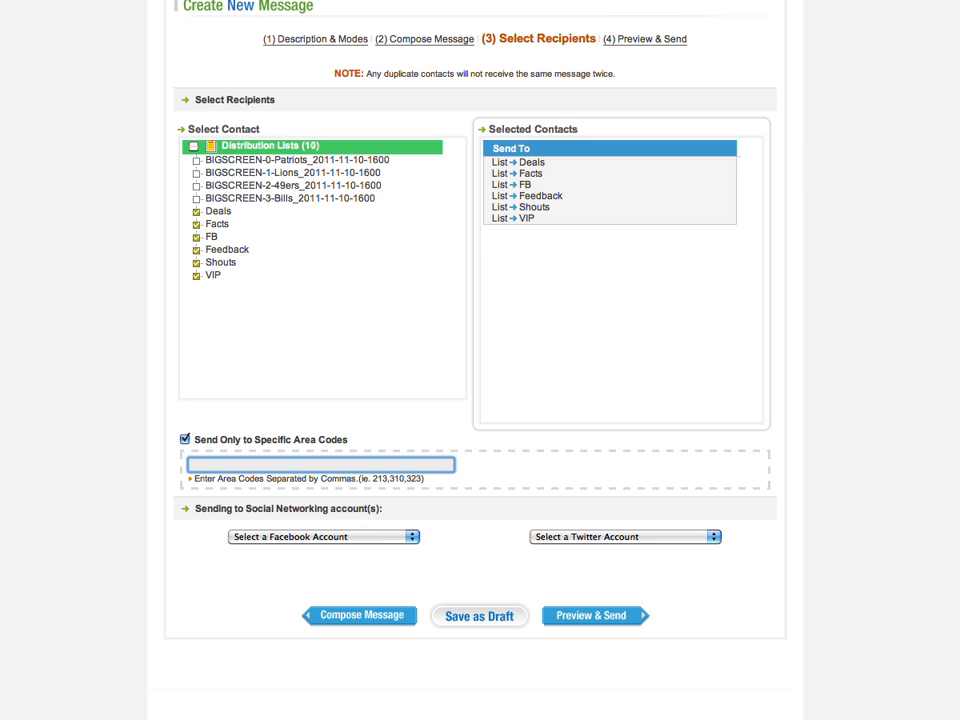
pyautogui.write('909')
pyautogui.click(372, 424)
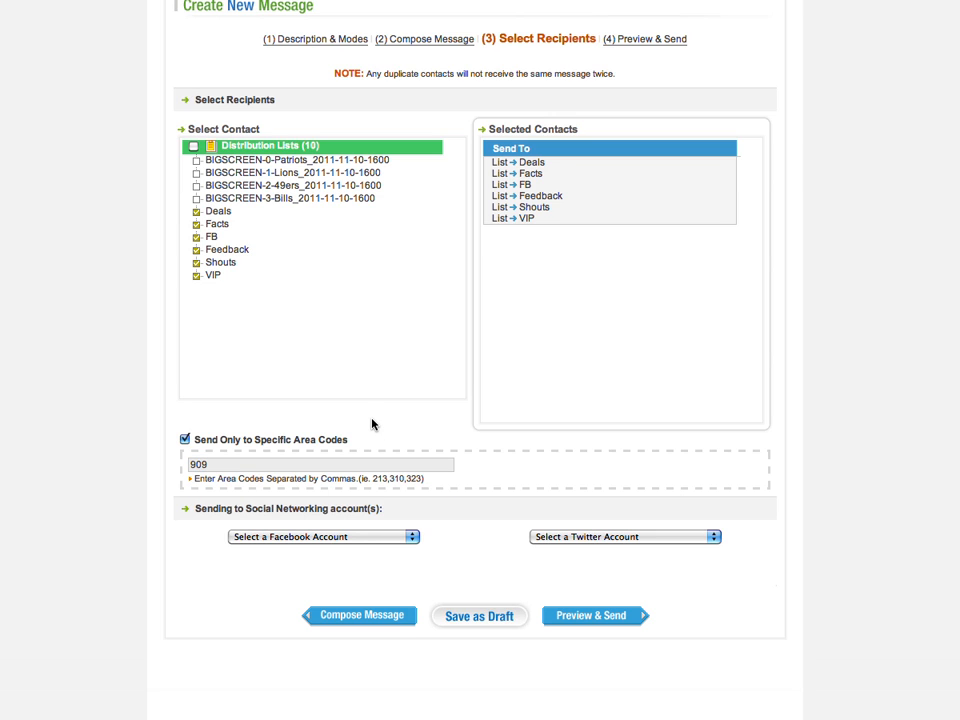
# - Leave the Facebook and Twitter accounts unchanged and open the message preview
pyautogui.click(384, 534)
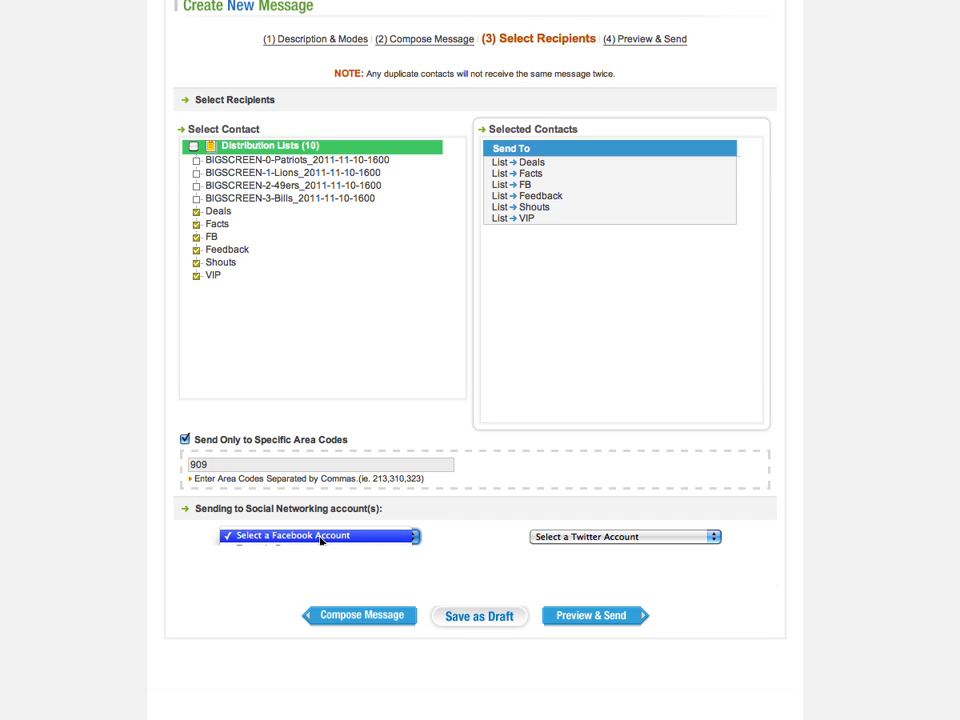
pyautogui.click(381, 536)
pyautogui.click(636, 538)
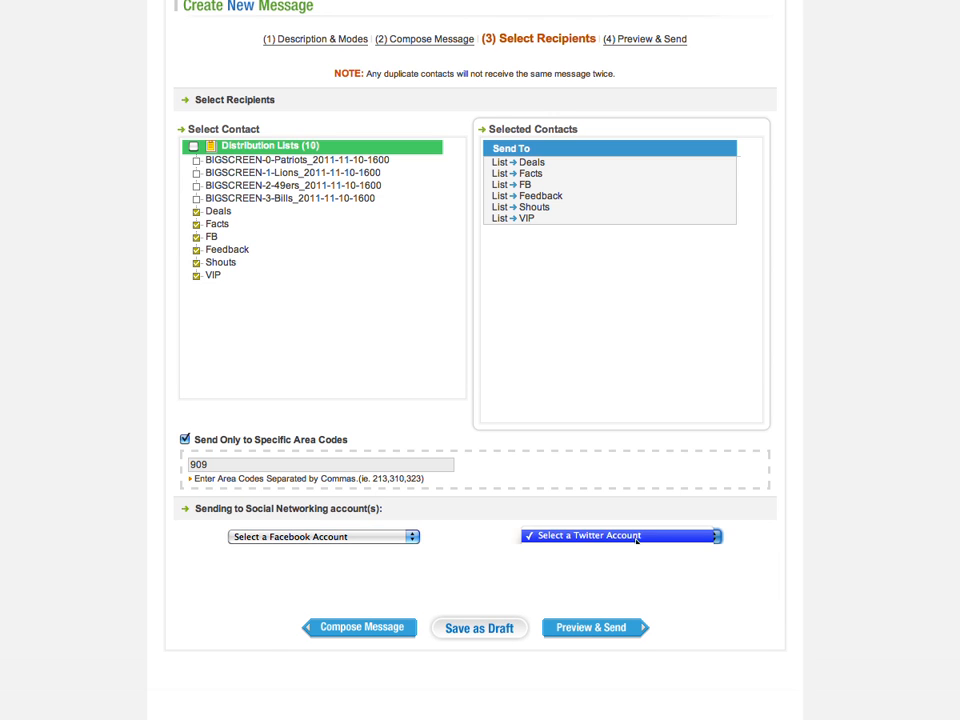
pyautogui.click(636, 540)
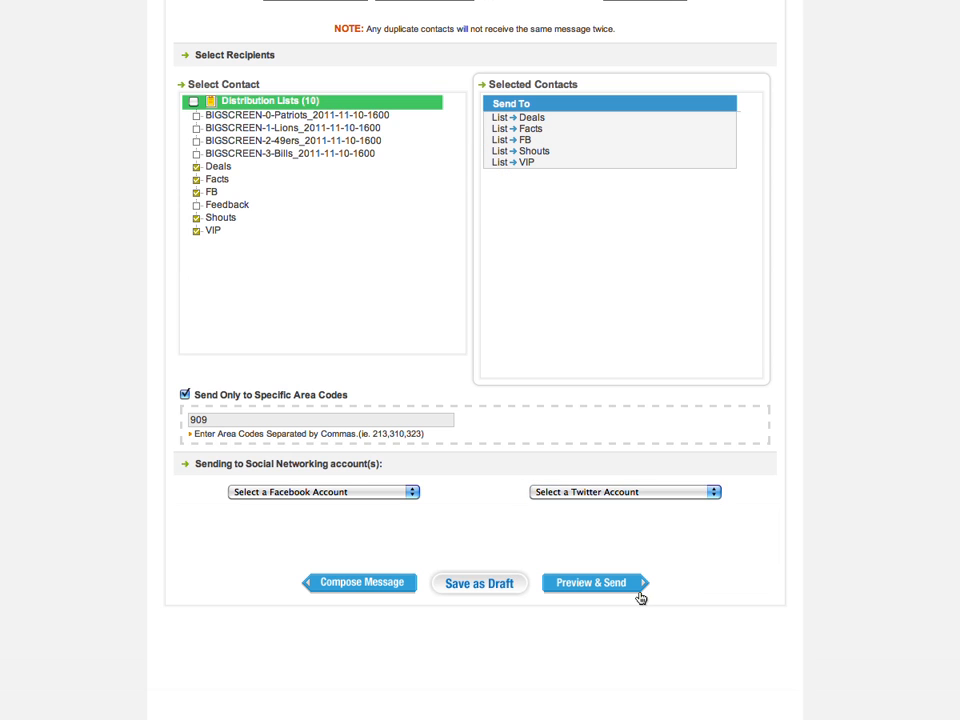
pyautogui.click(636, 586)
pyautogui.scroll(-5, 838, 313)
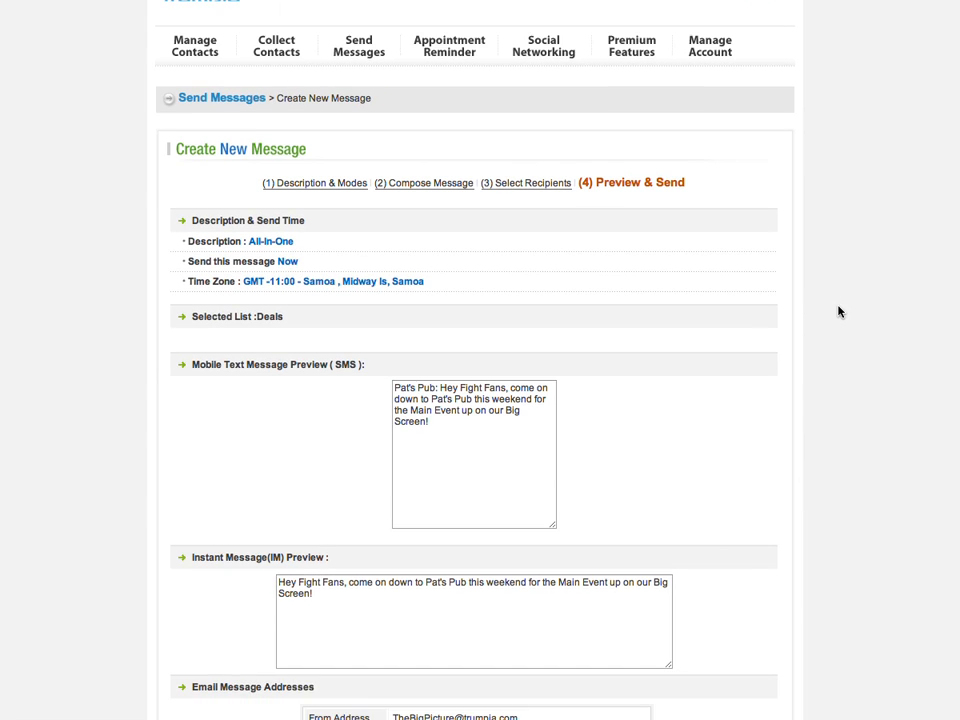
# - Review the previews and send the All-In-One message to the chosen lists
pyautogui.scroll(-9, 838, 313)
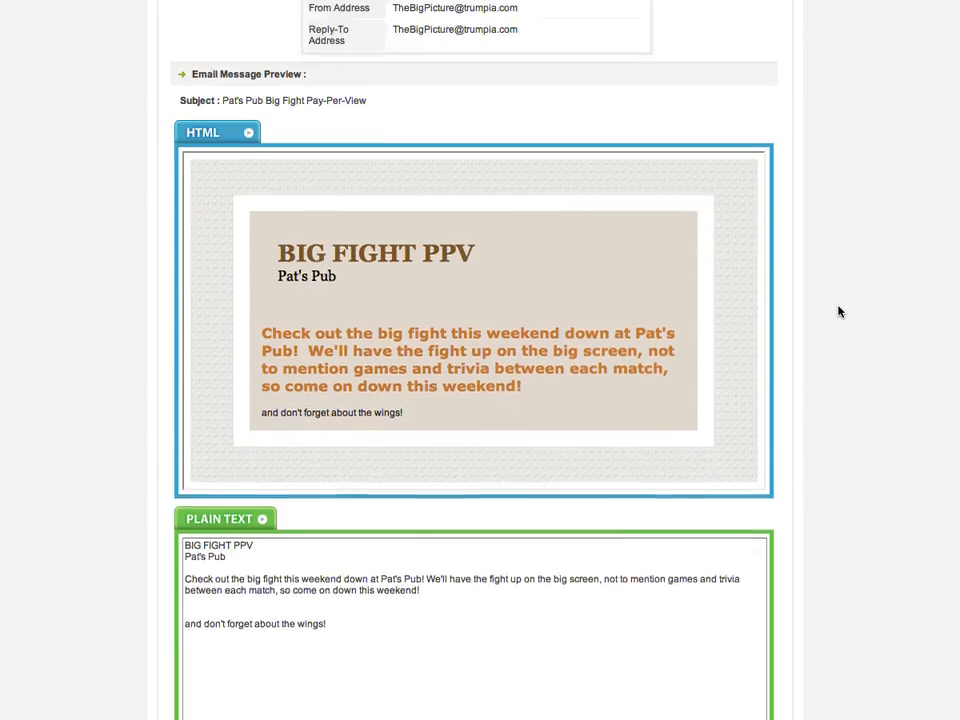
pyautogui.scroll(-8, 838, 313)
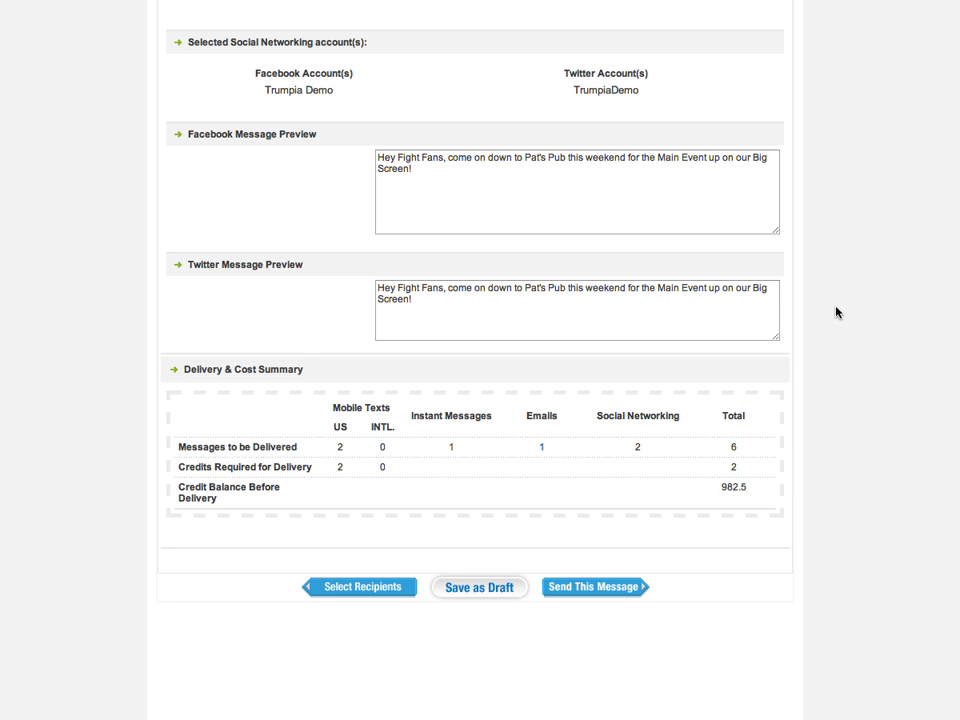
pyautogui.click(600, 587)
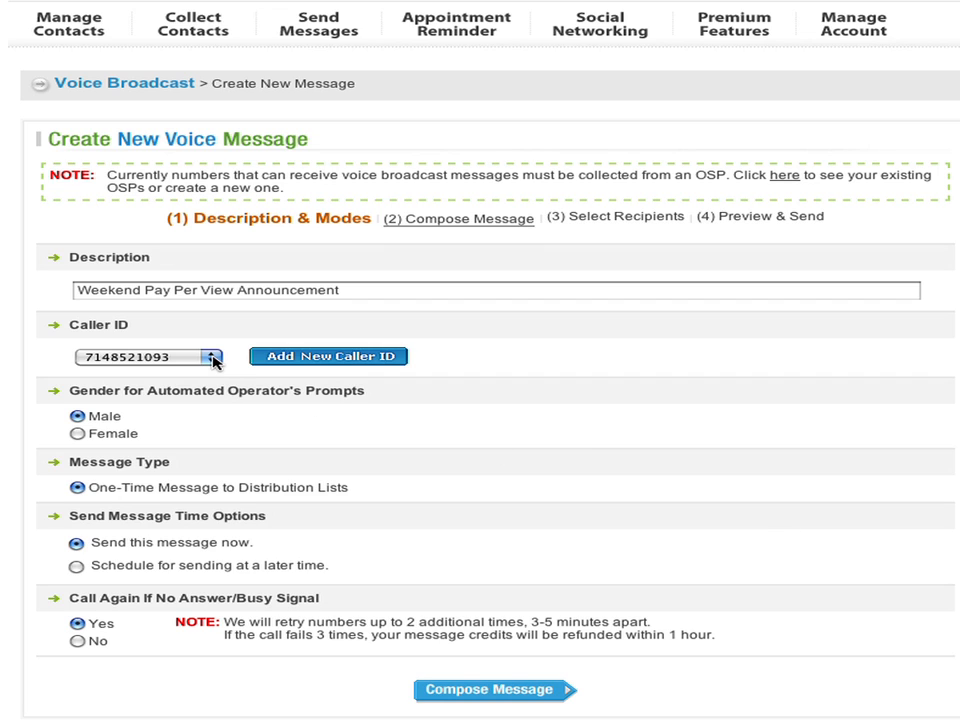
# - Keep the existing caller ID, male operator voice and send-now timing, then continue to composing
pyautogui.click(213, 359)
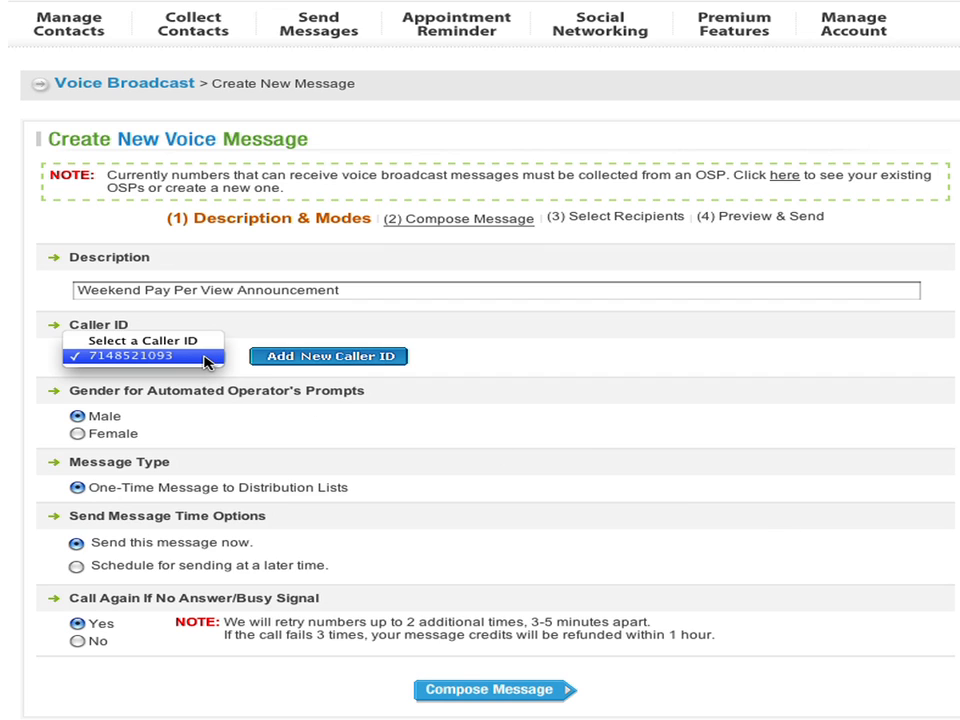
pyautogui.click(204, 357)
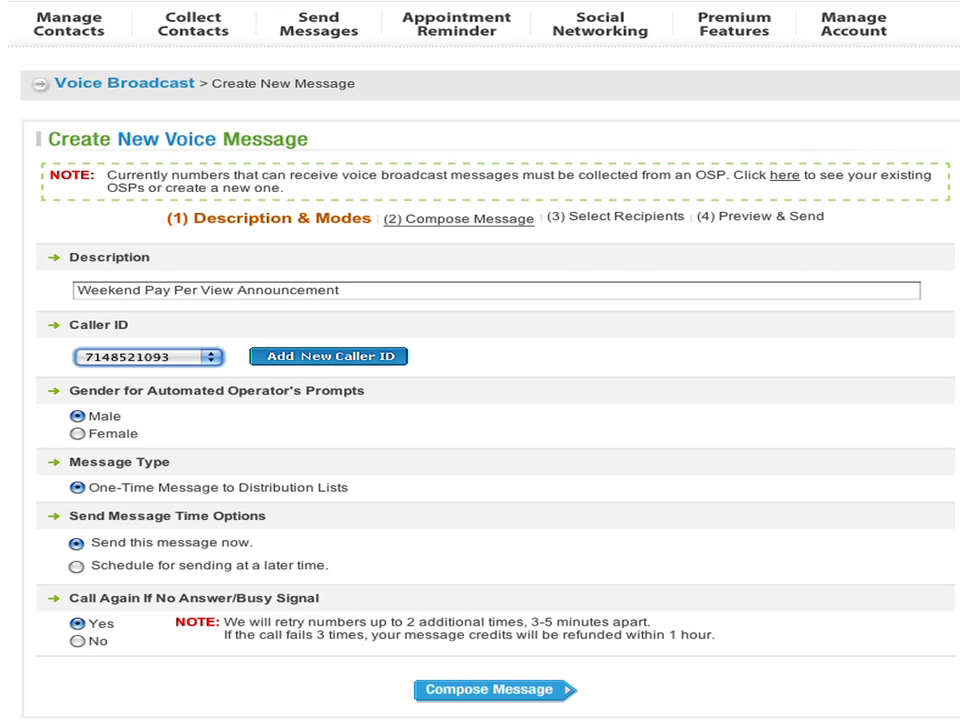
pyautogui.click(77, 434)
pyautogui.click(77, 416)
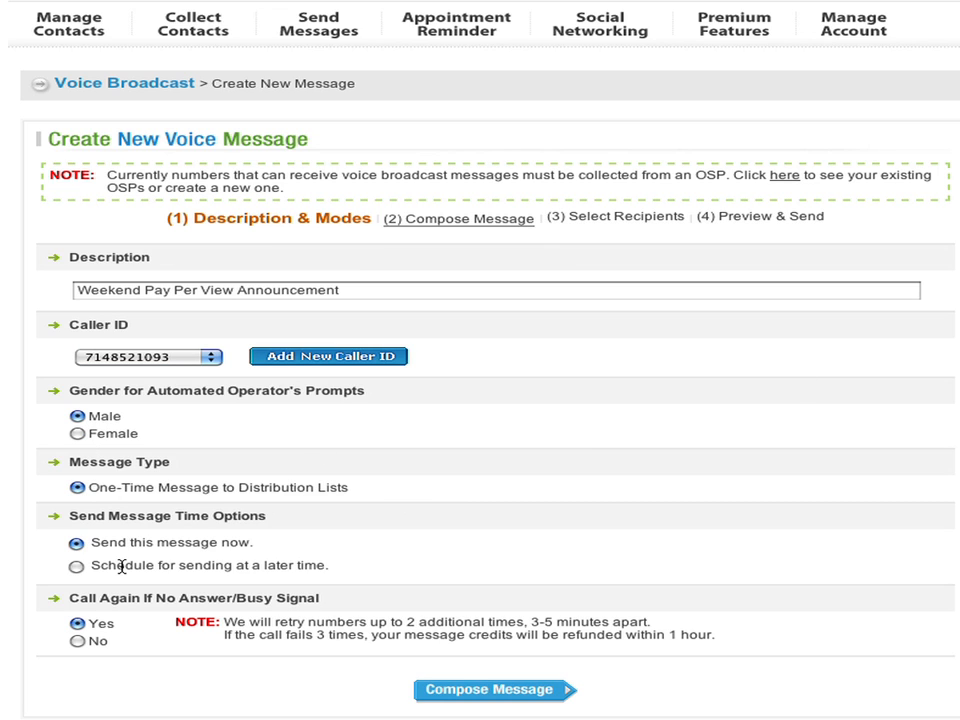
pyautogui.click(77, 566)
pyautogui.click(77, 543)
pyautogui.click(490, 690)
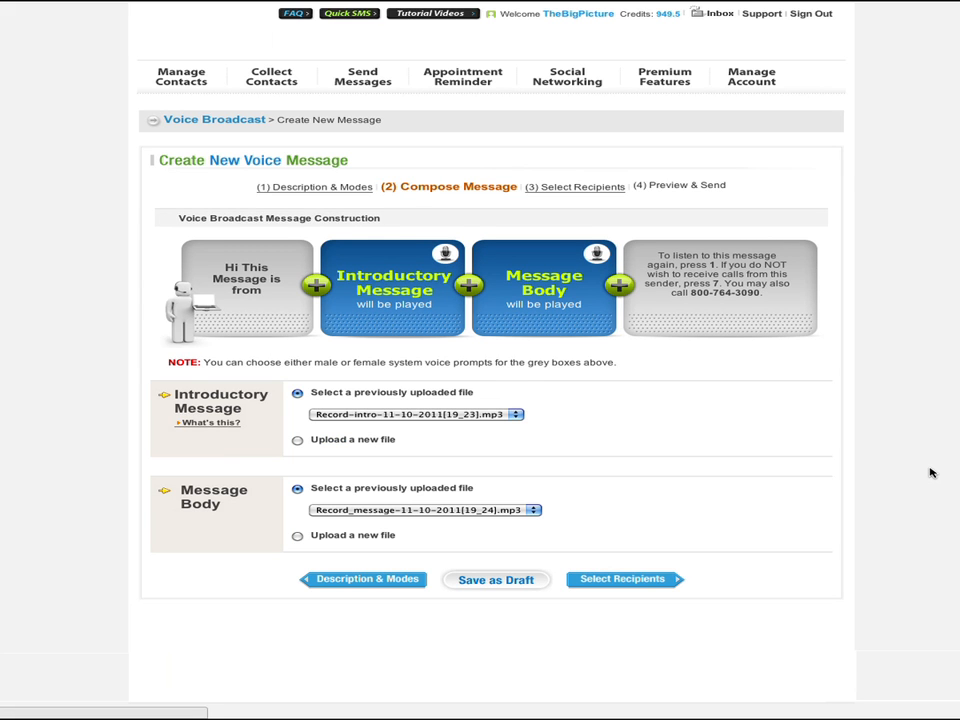
# - Keep the uploaded Record-intro and Record_message files for the intro and body, then continue
pyautogui.click(297, 440)
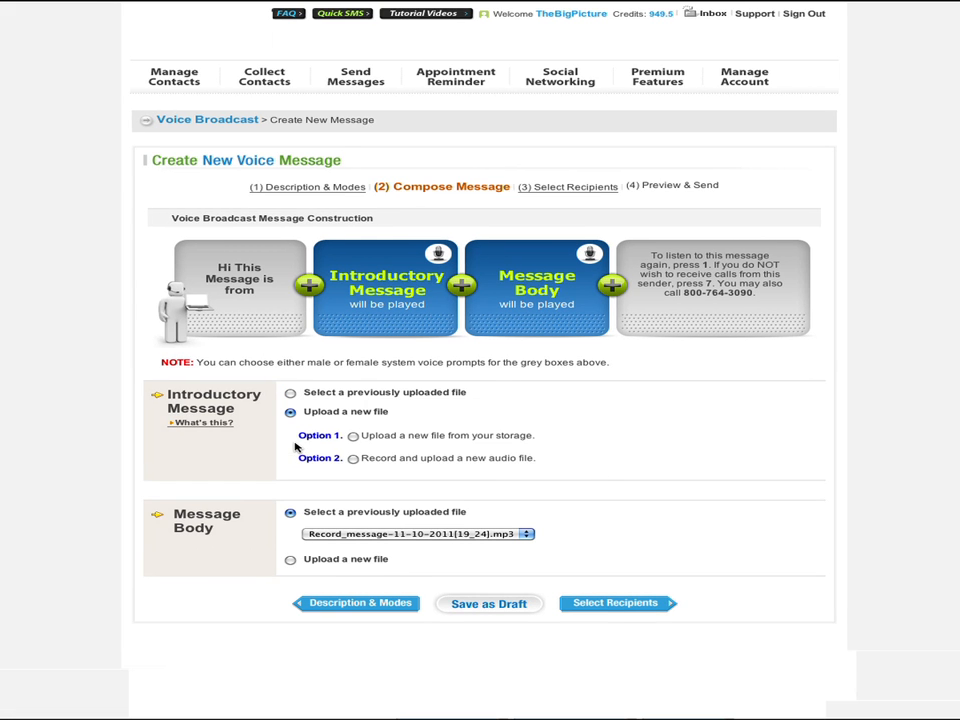
pyautogui.click(353, 437)
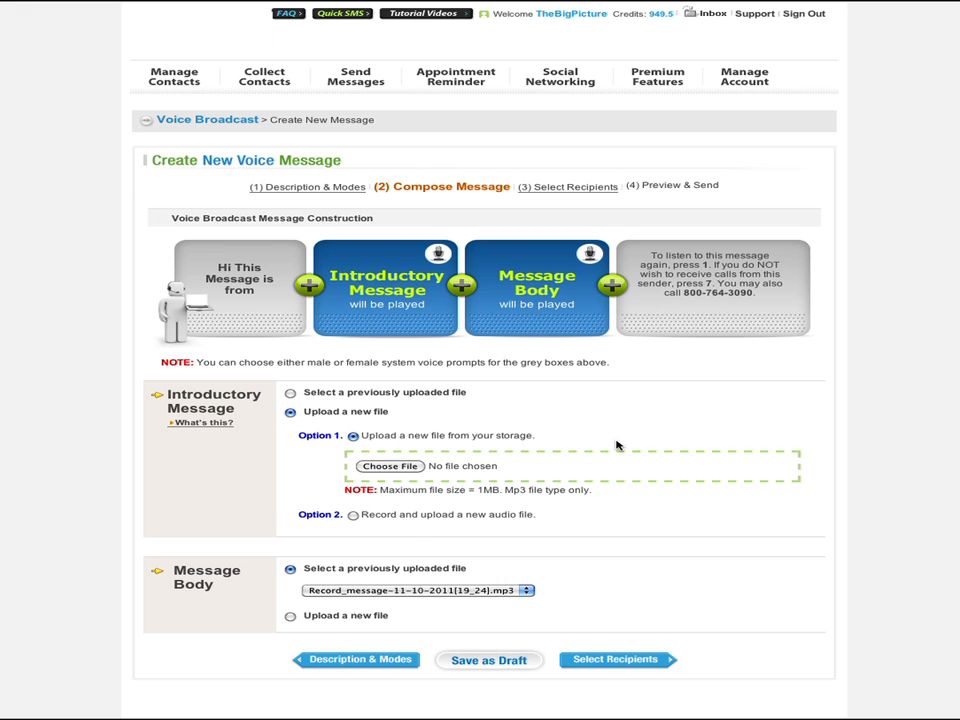
pyautogui.click(353, 514)
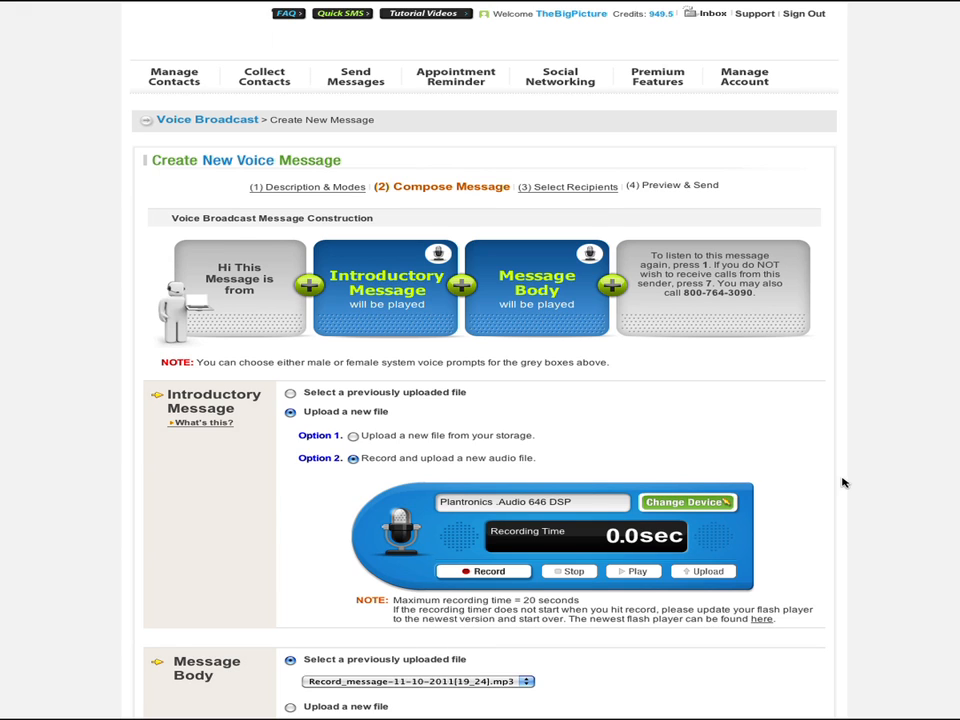
pyautogui.click(291, 393)
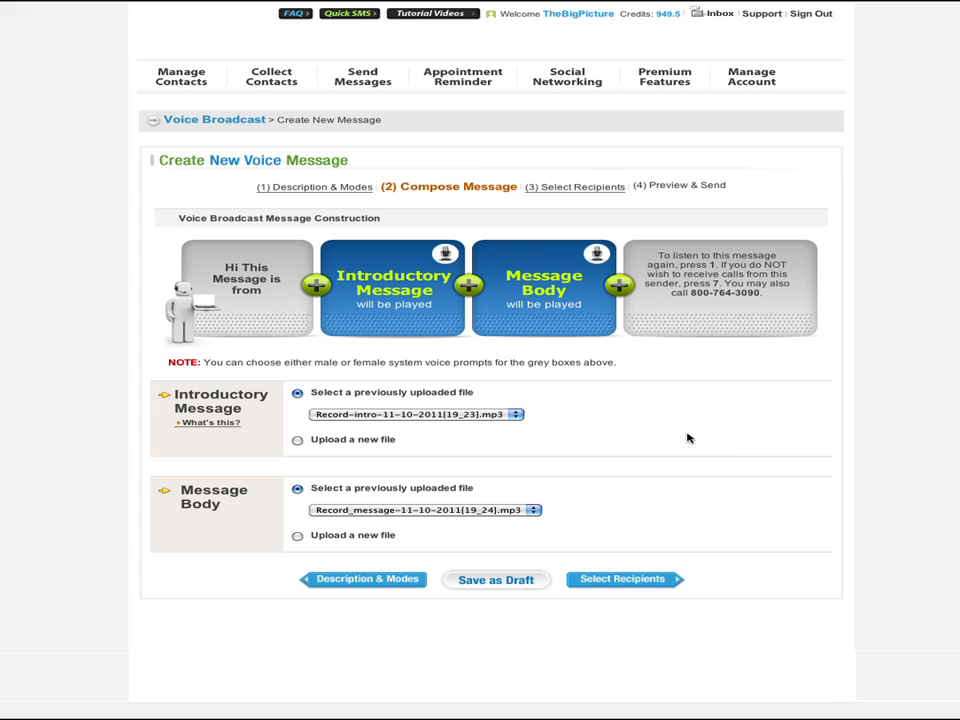
pyautogui.click(495, 416)
pyautogui.click(492, 414)
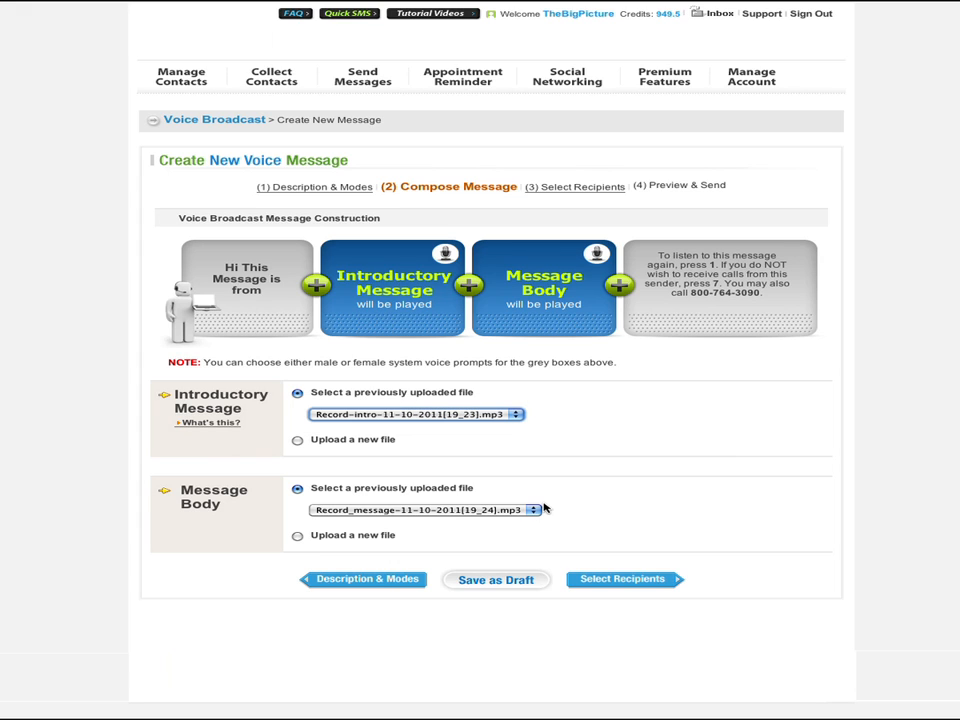
pyautogui.click(536, 510)
pyautogui.click(516, 511)
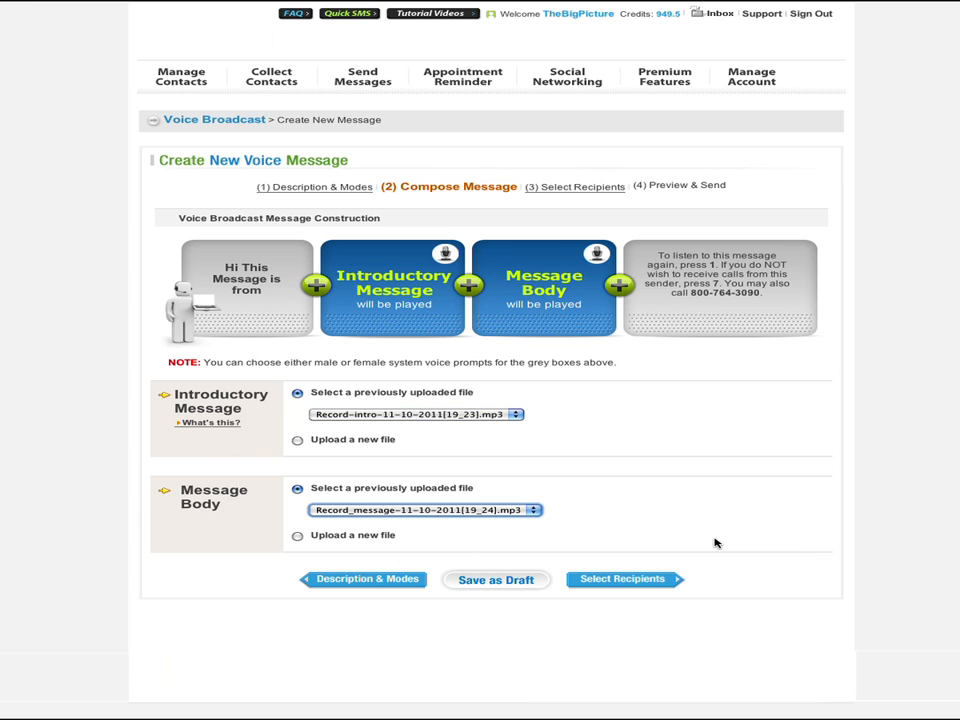
pyautogui.click(666, 579)
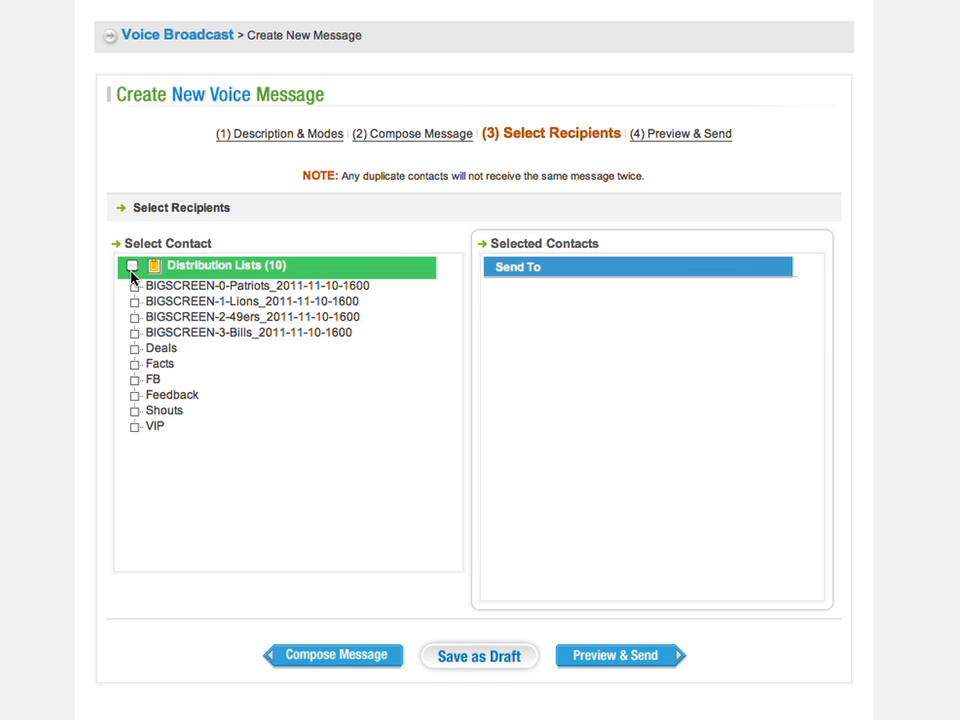
# - Select all ten distribution lists and open the preview showing 3 credits required
pyautogui.click(132, 266)
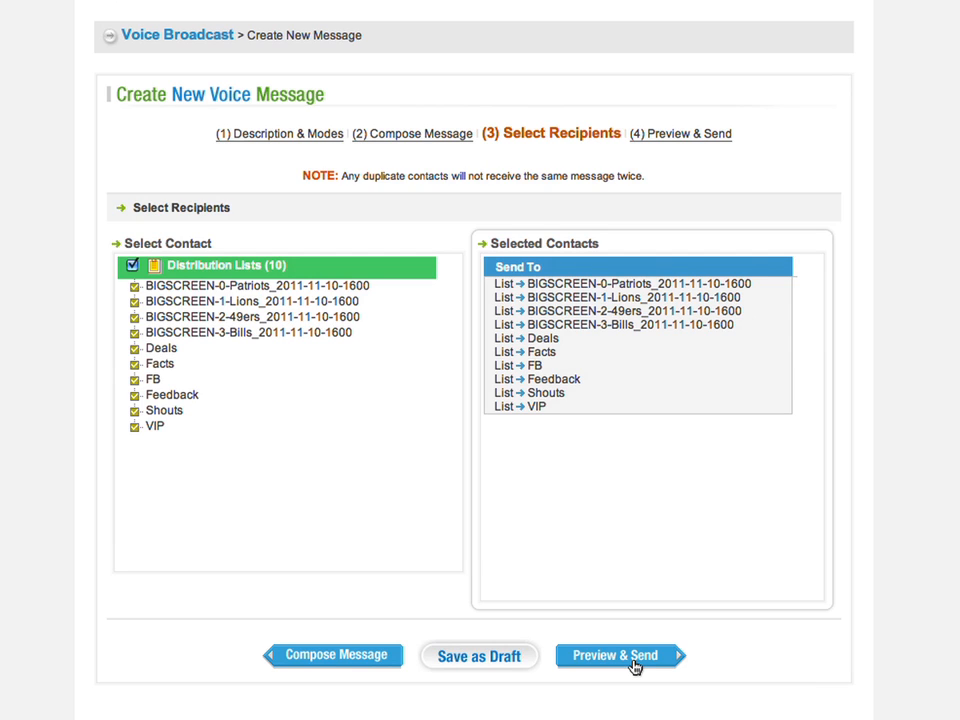
pyautogui.click(686, 658)
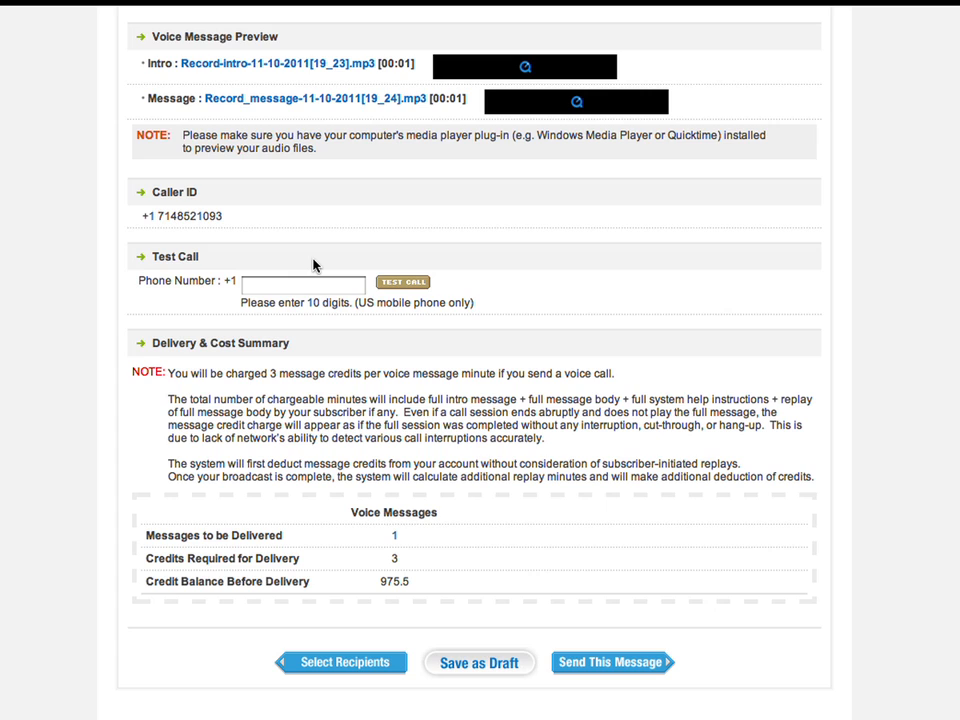
pyautogui.click(298, 288)
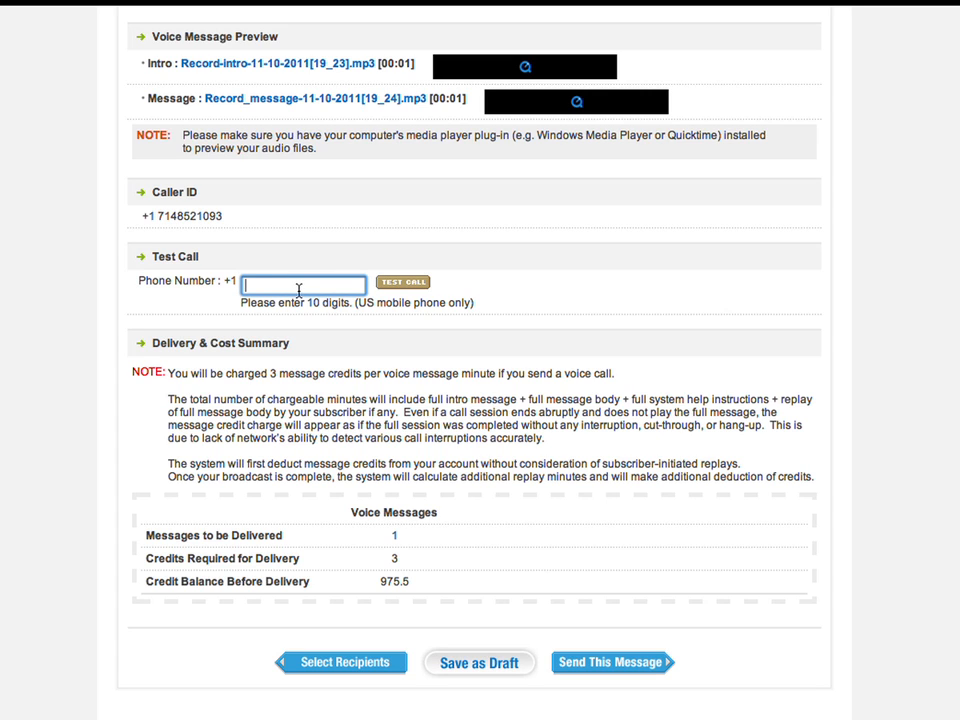
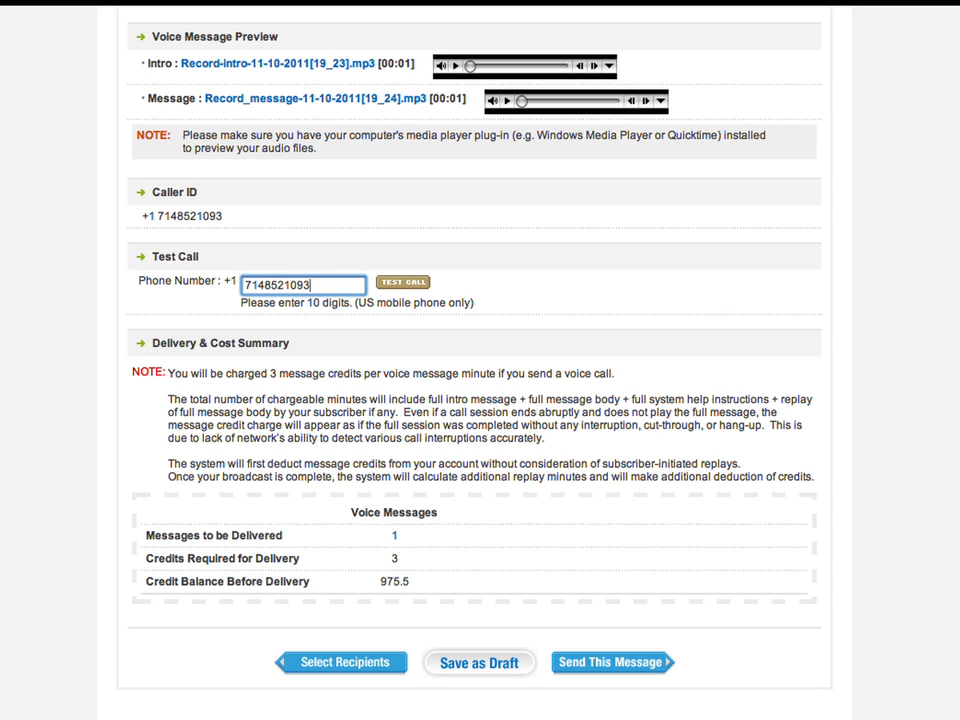
# - Enter the test phone number and place a confirmed test call of the voice broadcast
pyautogui.click(413, 286)
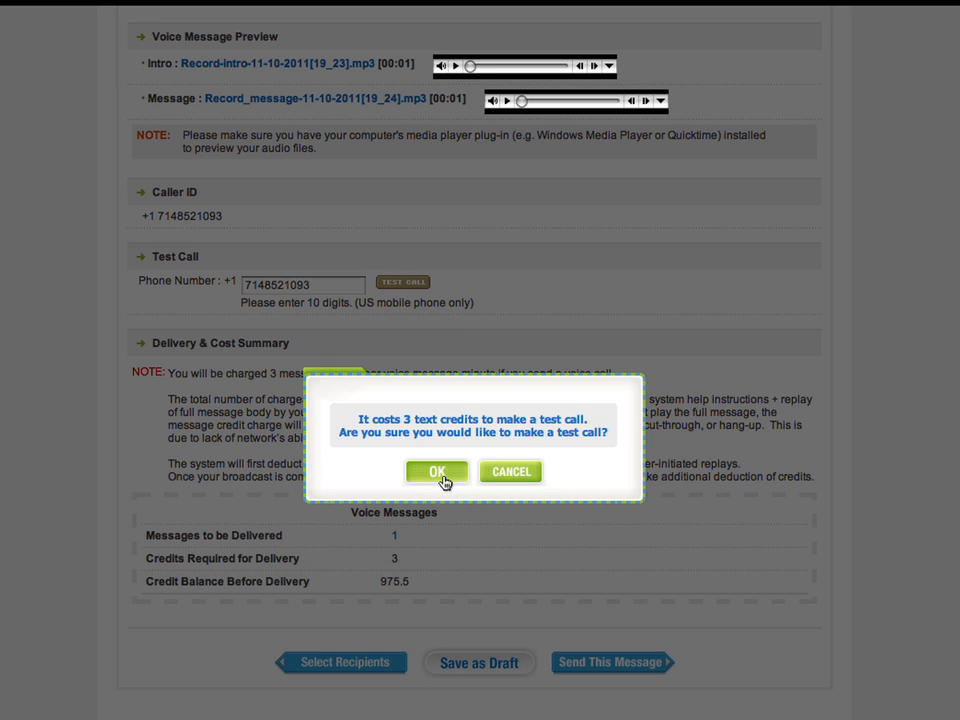
pyautogui.click(440, 470)
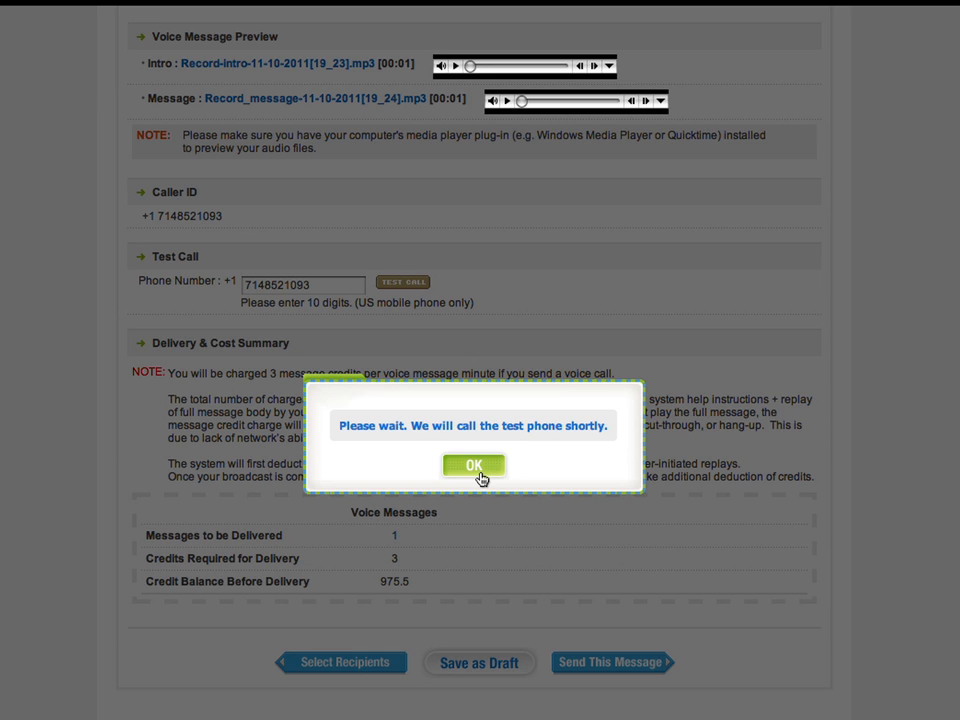
pyautogui.click(477, 474)
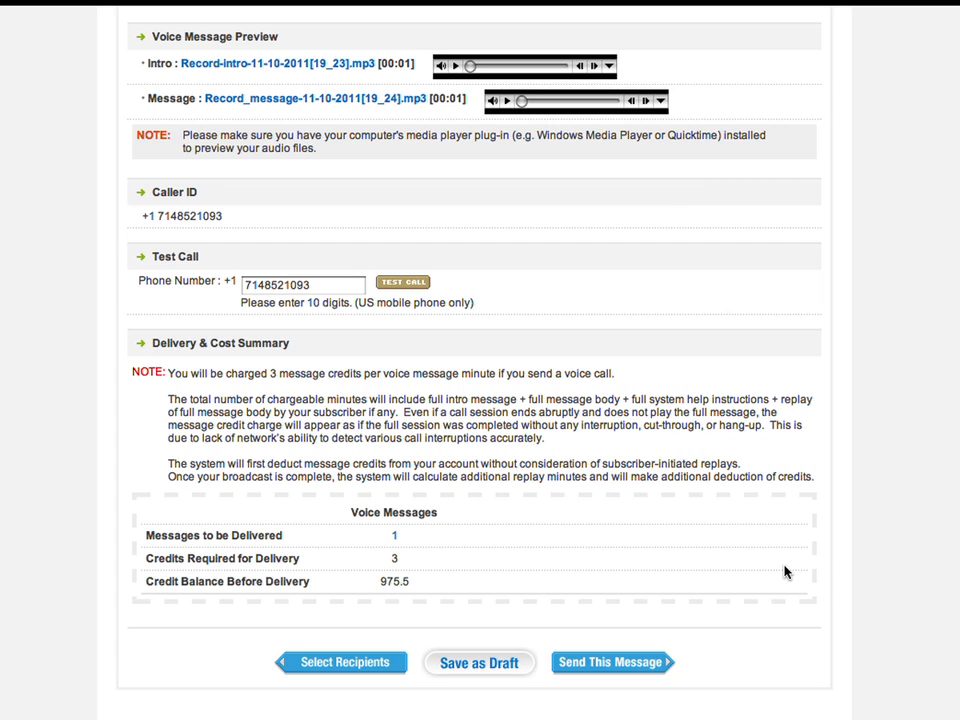
# - Send the voice broadcast to all ten lists
pyautogui.click(648, 662)
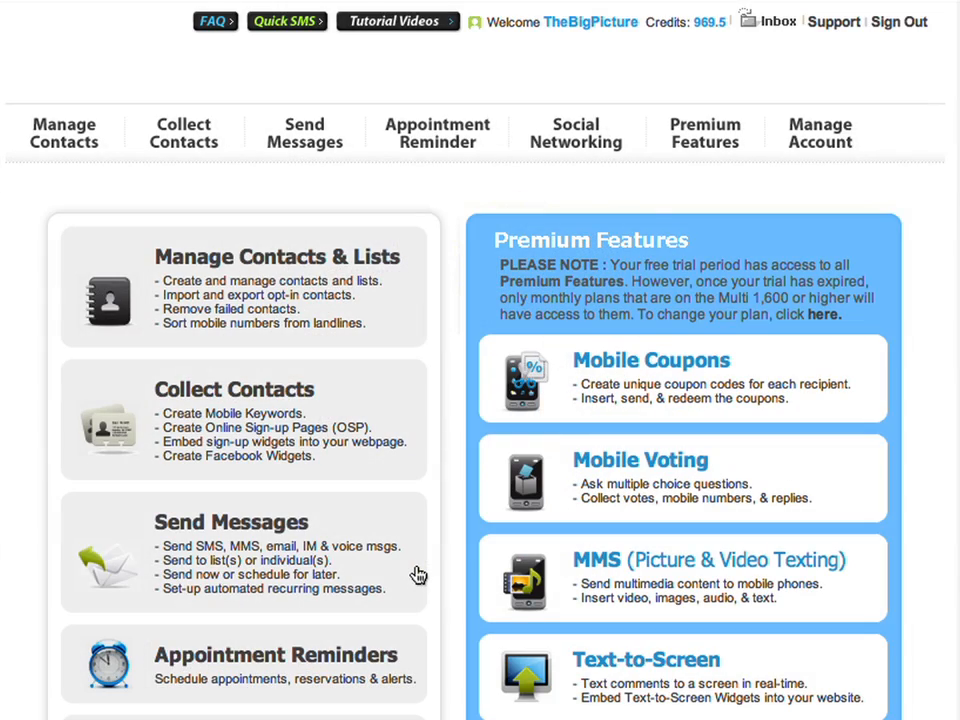
# - Copy the Thanksgiving eCard from Recent Messages on the Send Messages page
pyautogui.moveTo(276, 146)
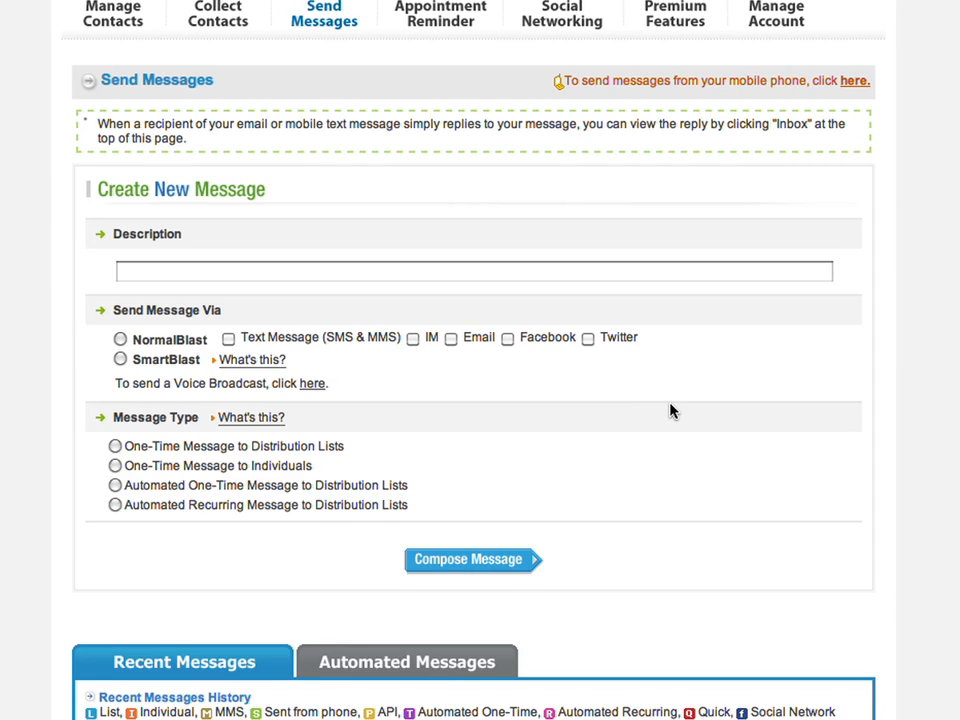
pyautogui.scroll(-4, 671, 409)
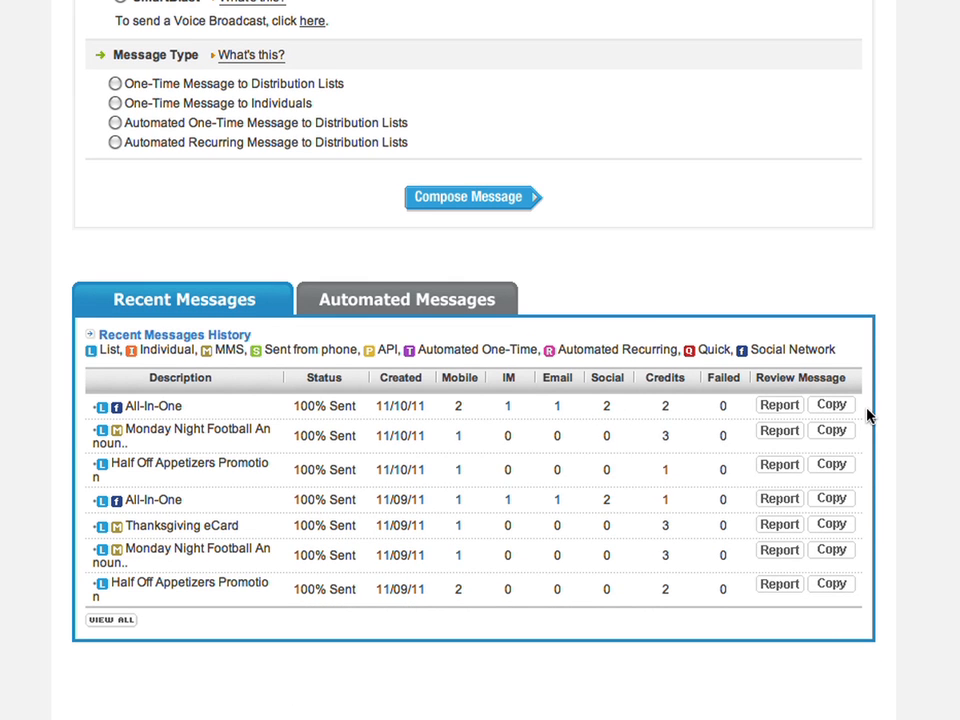
pyautogui.click(823, 527)
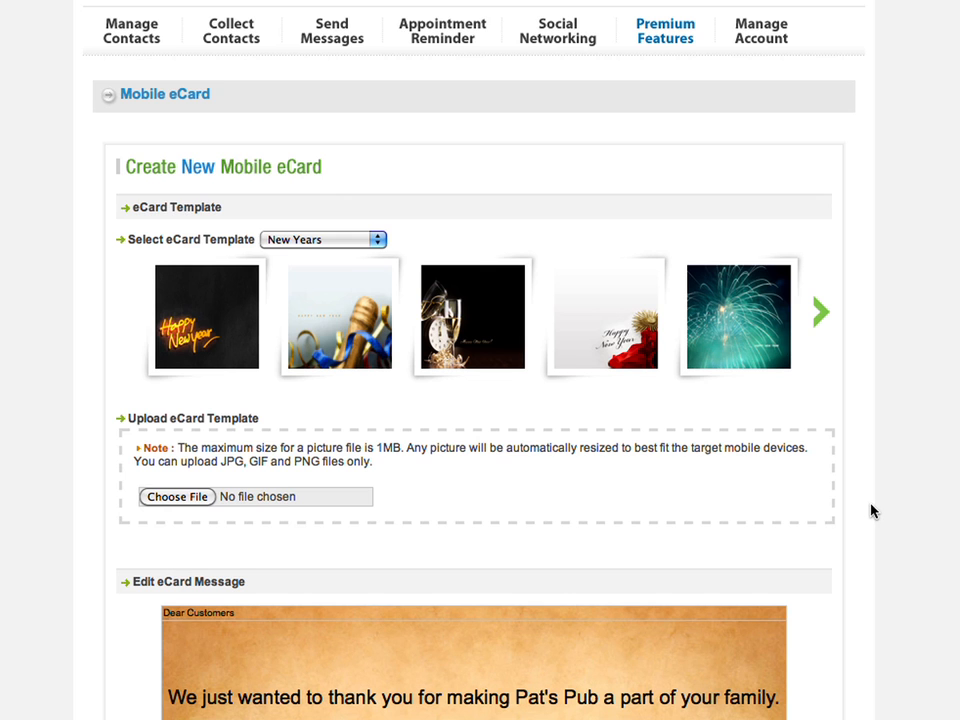
# - Insert the eCard into a 'Happy Thanksgiving to all our patrons from Pat's Pub!' text
pyautogui.scroll(-10, 870, 511)
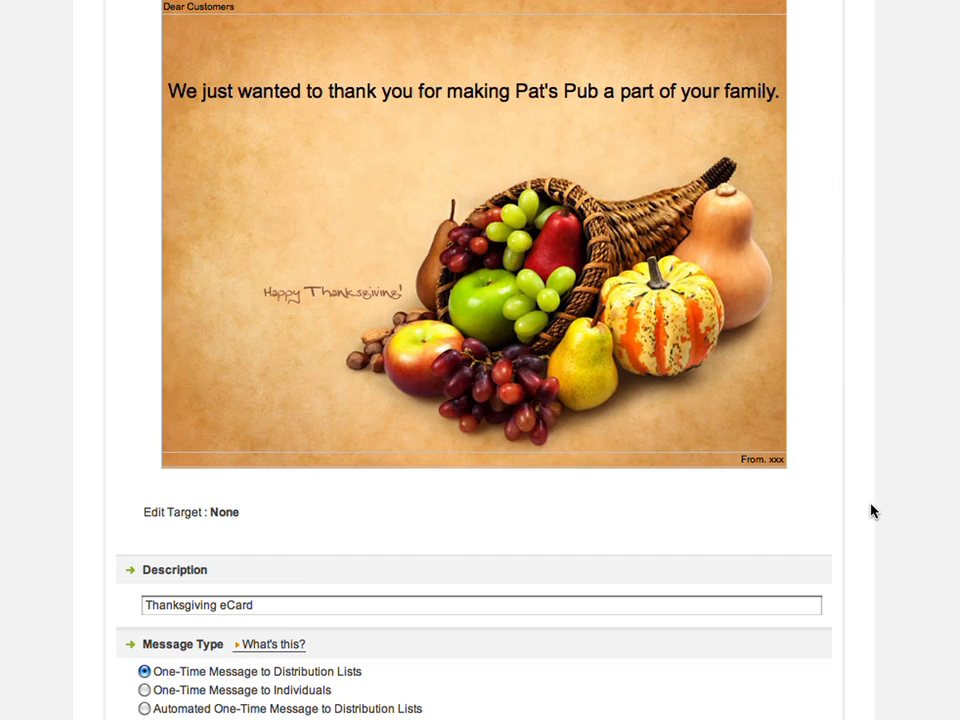
pyautogui.scroll(-3, 870, 510)
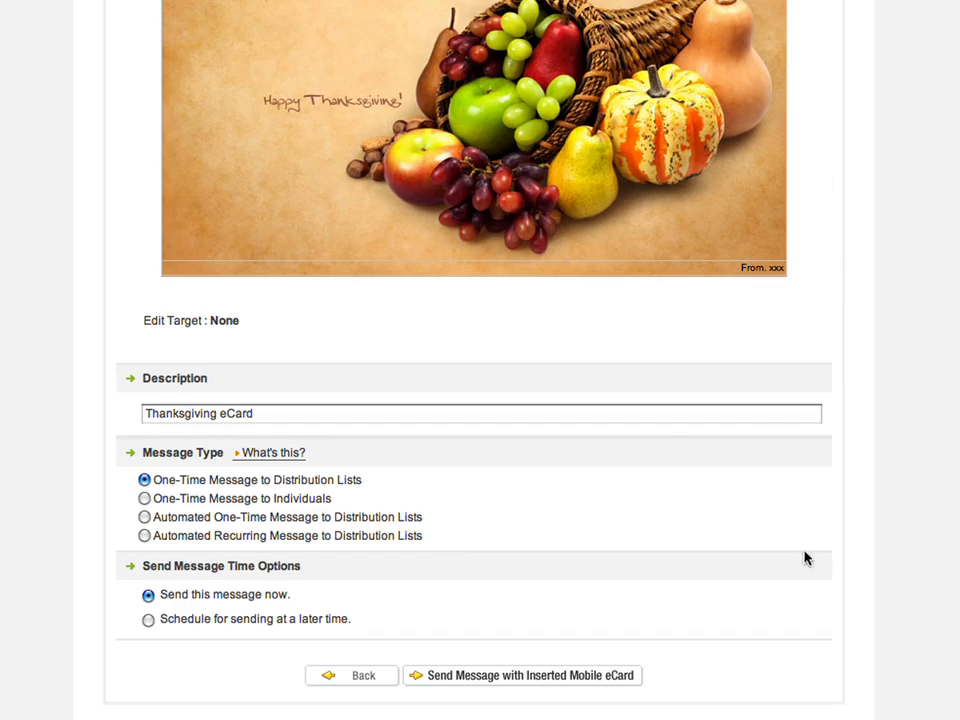
pyautogui.click(583, 676)
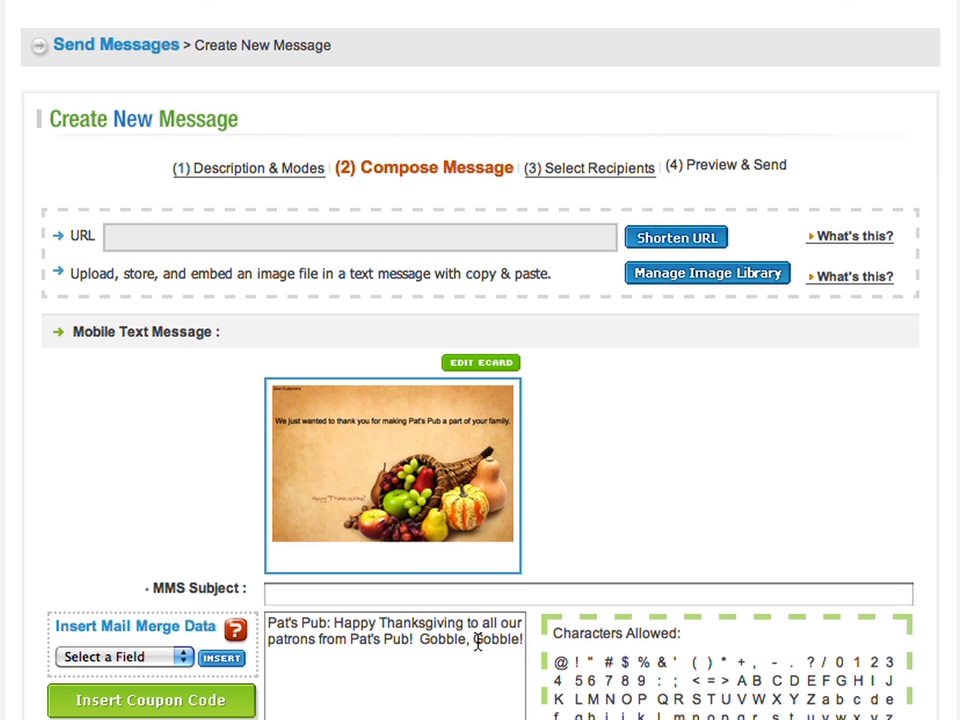
pyautogui.click(469, 686)
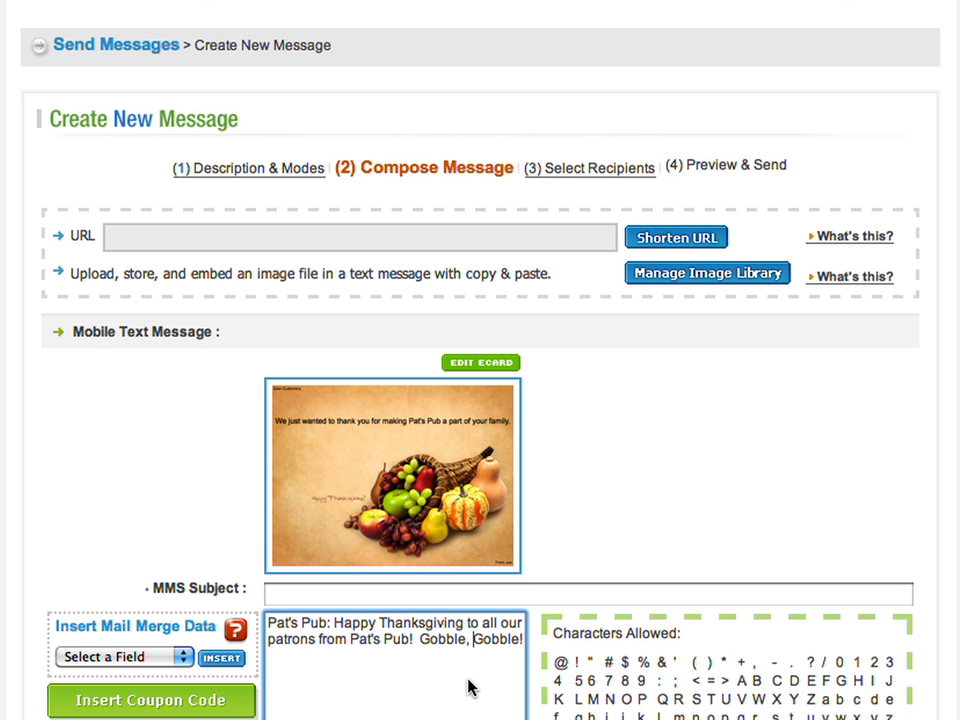
pyautogui.scroll(-3, 805, 595)
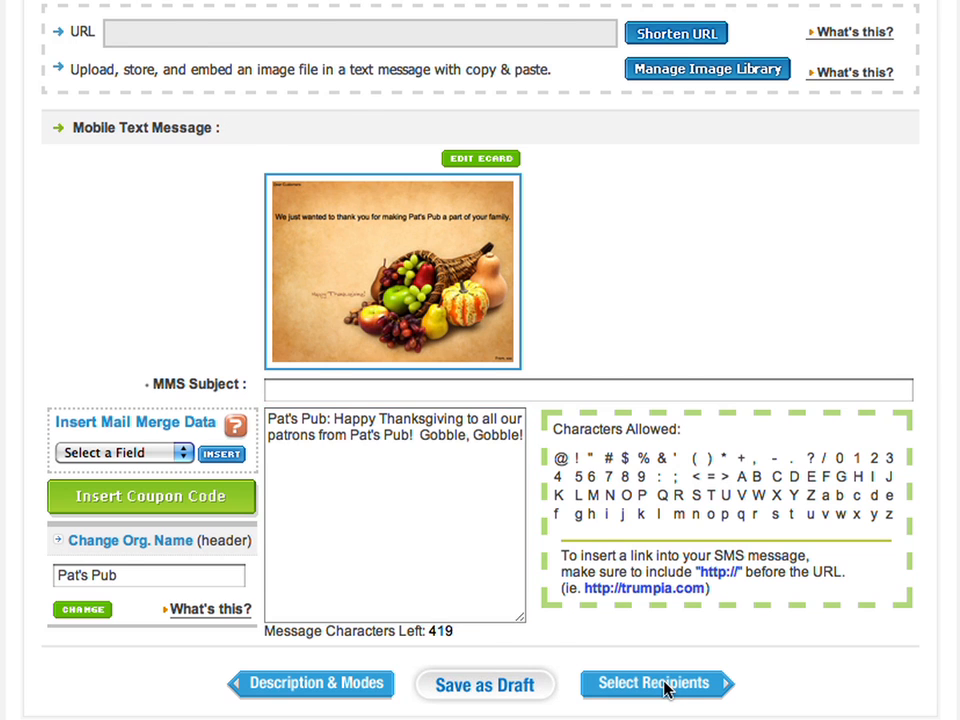
pyautogui.click(662, 688)
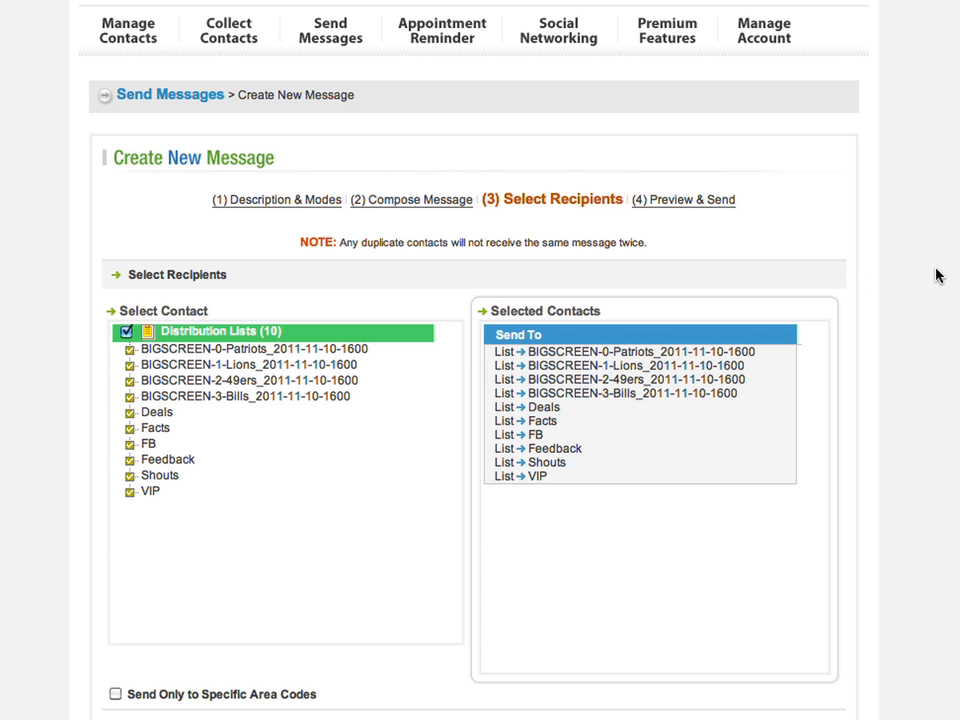
# - Send the Thanksgiving eCard MMS and greeting to all ten checked distribution lists
pyautogui.scroll(-3, 937, 276)
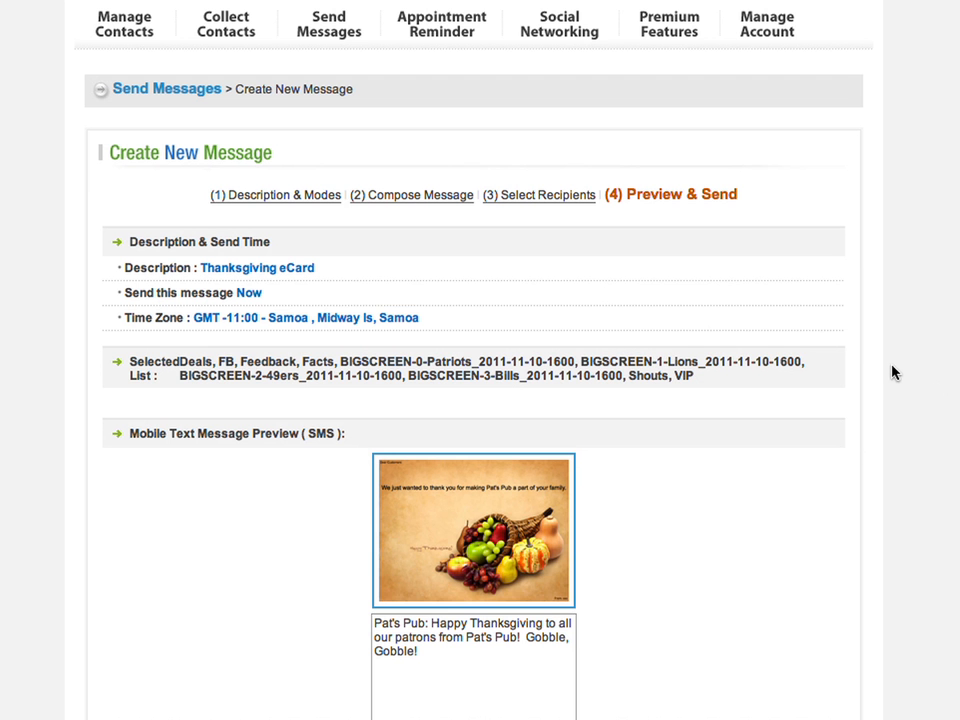
pyautogui.scroll(-10, 887, 370)
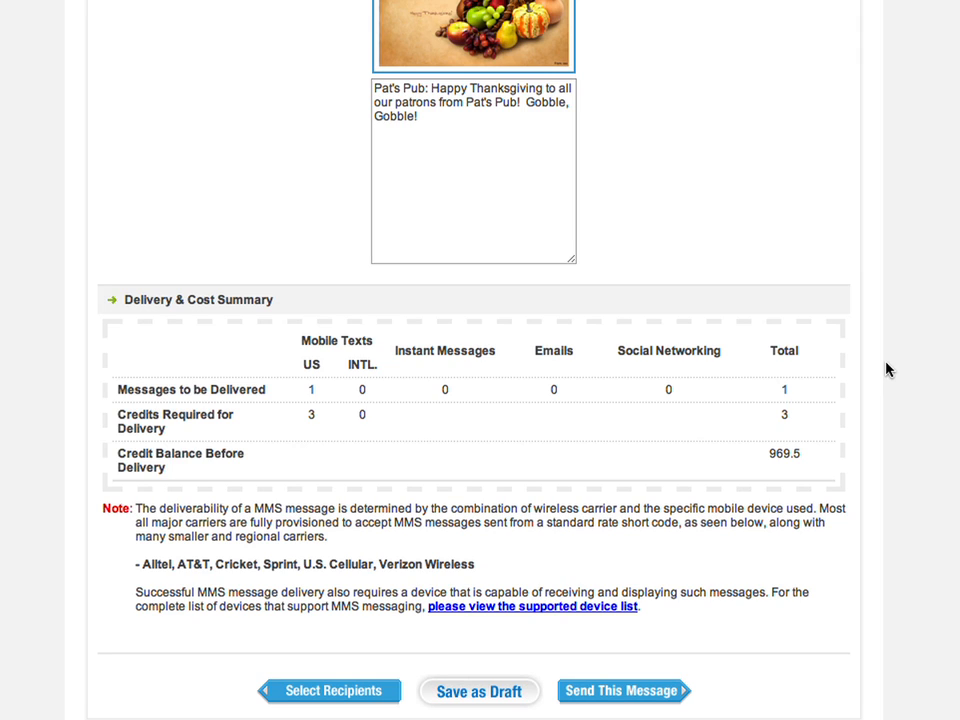
pyautogui.click(663, 692)
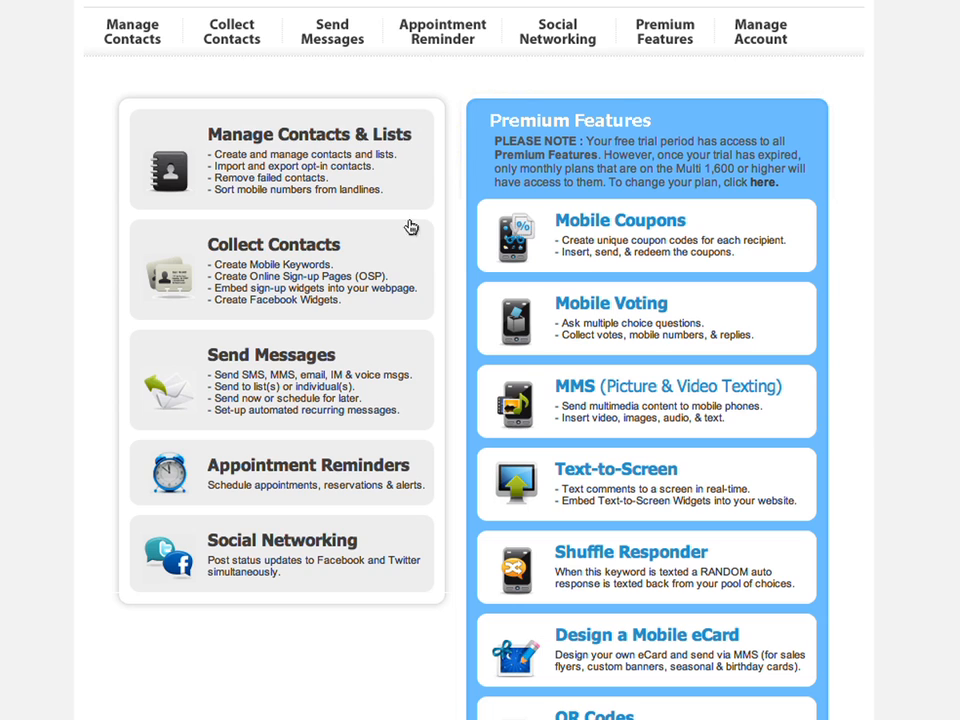
# - Go to the Appointment Reminder page from the top navigation
pyautogui.click(424, 27)
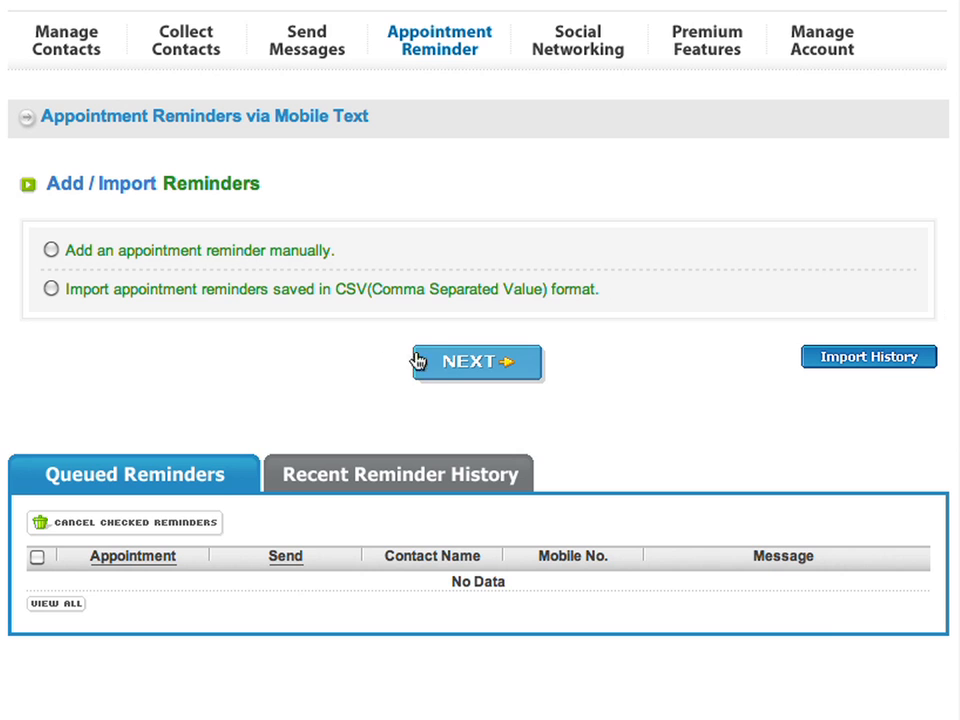
# - Add a manual appointment reminder dated 11/11/2011 at 08:00 PM
pyautogui.click(51, 251)
pyautogui.click(490, 368)
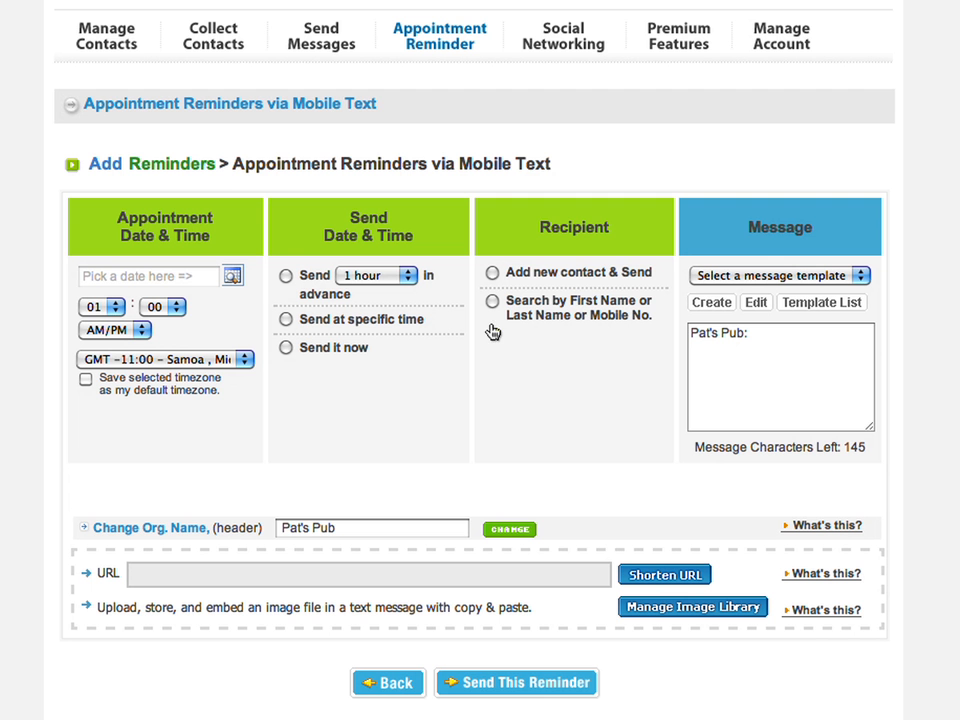
pyautogui.click(231, 276)
pyautogui.click(349, 317)
pyautogui.click(103, 306)
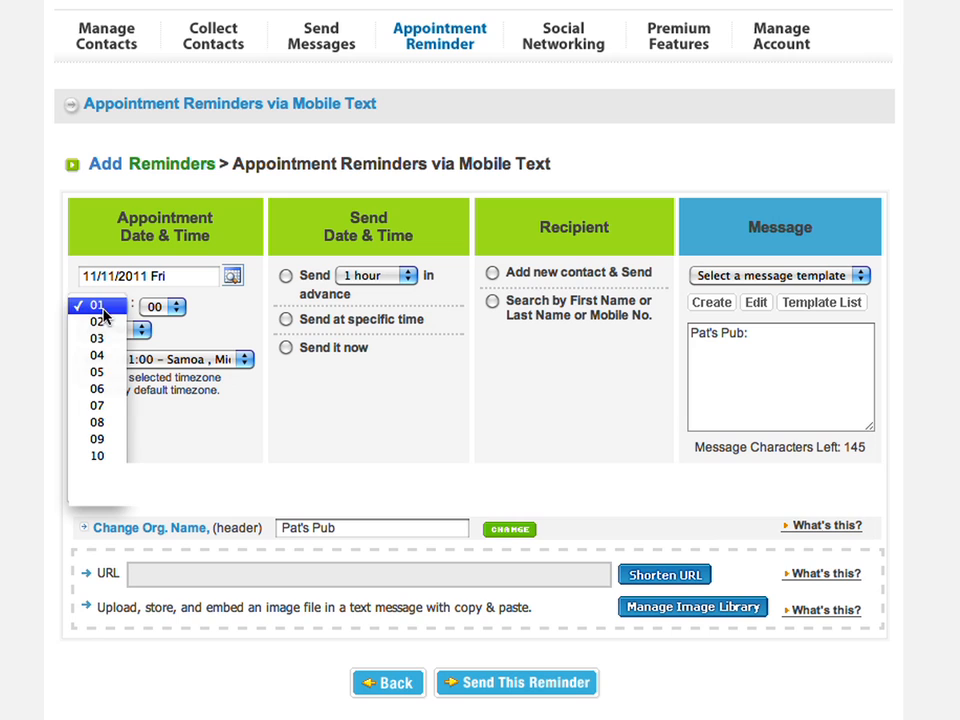
pyautogui.click(98, 423)
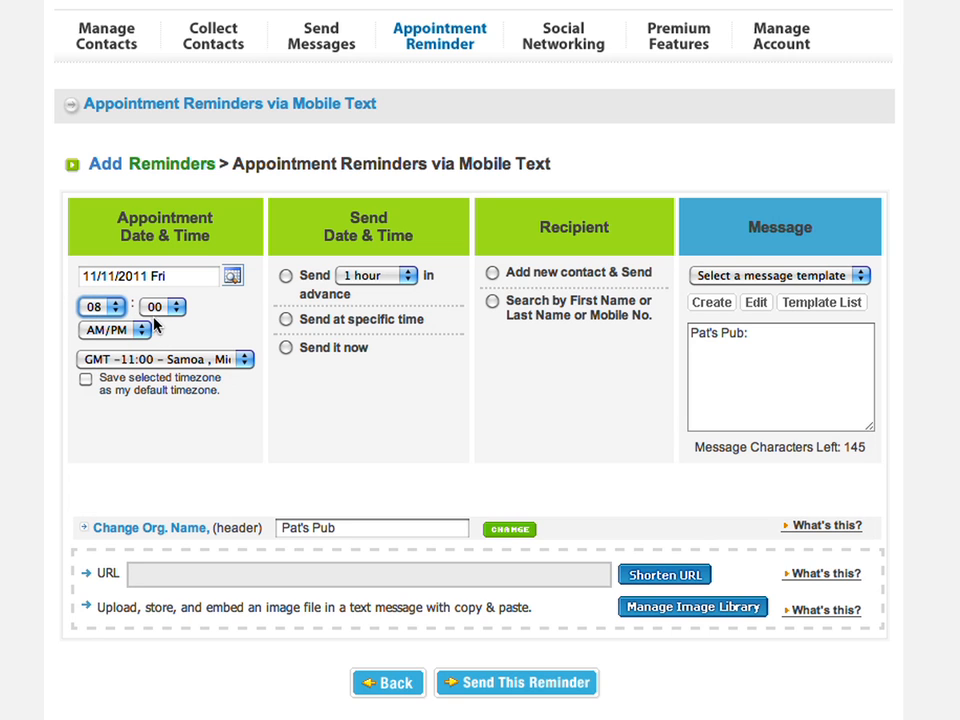
pyautogui.click(141, 330)
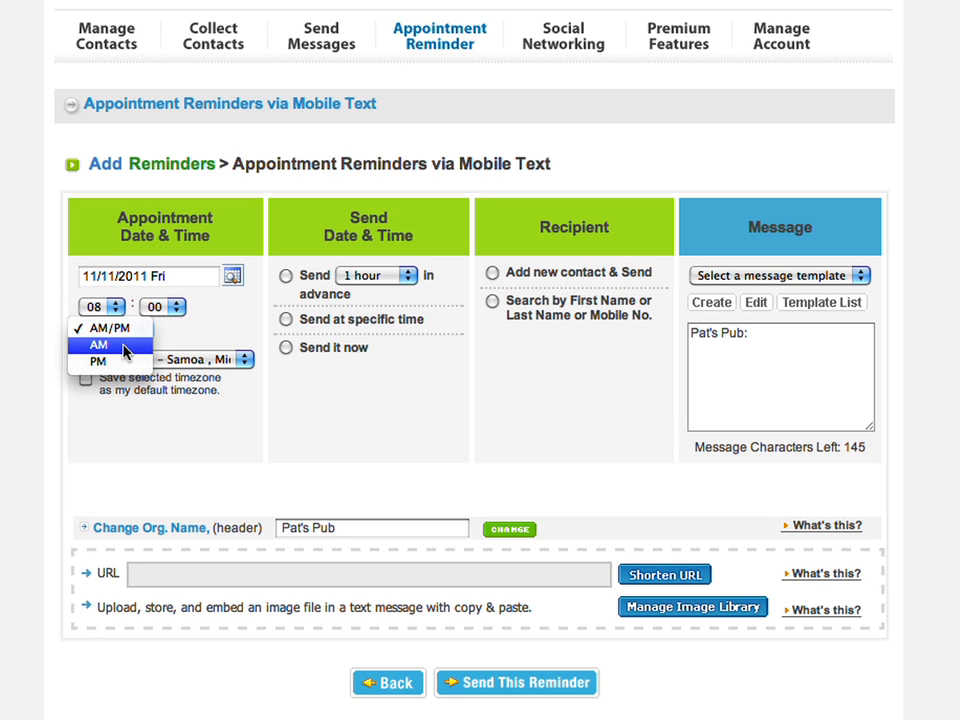
pyautogui.click(108, 362)
# - Set the reminder to send 3 hours in advance
pyautogui.click(286, 347)
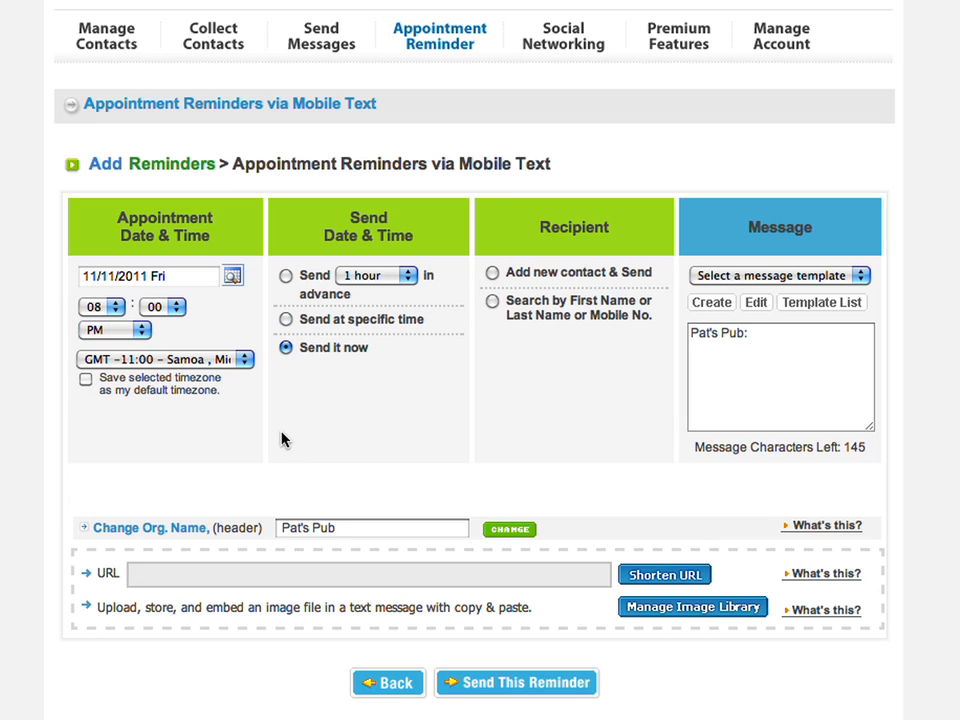
pyautogui.click(286, 320)
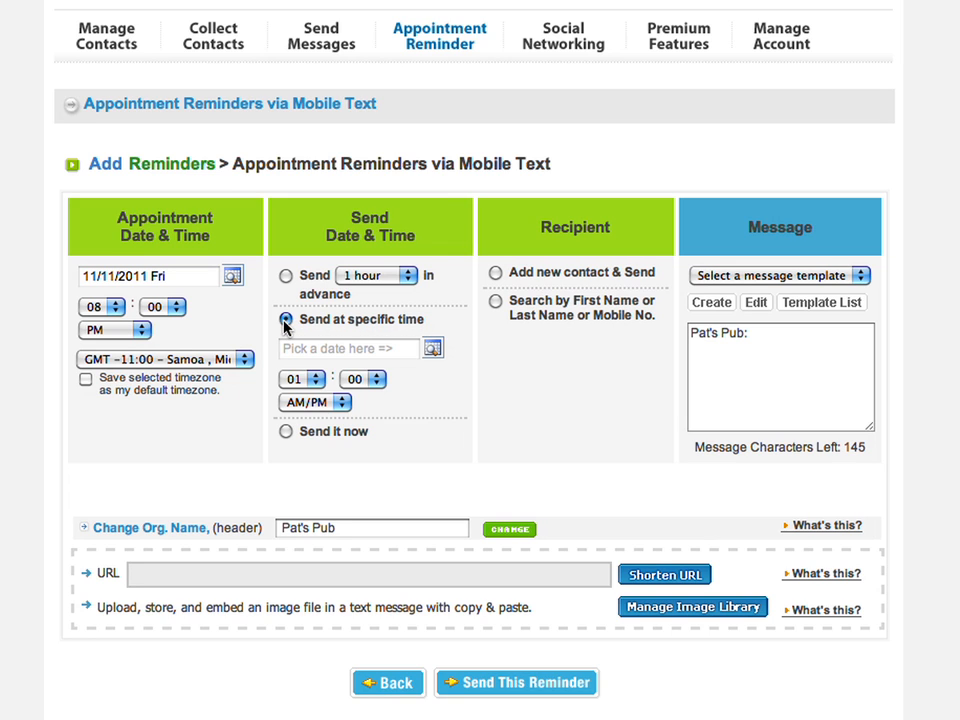
pyautogui.click(286, 276)
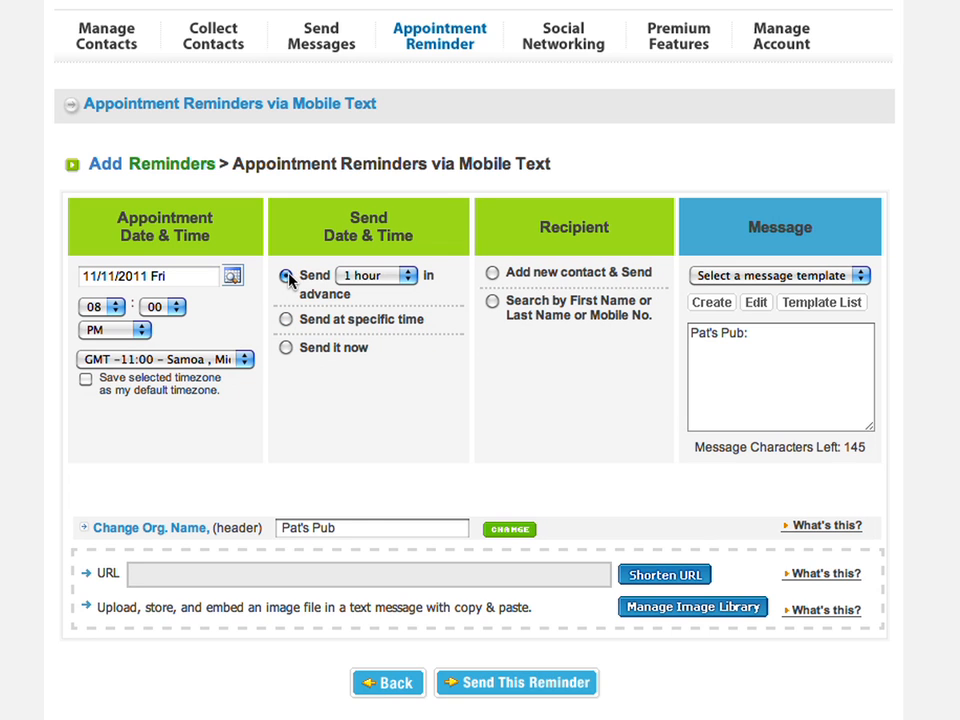
pyautogui.click(370, 277)
pyautogui.click(368, 309)
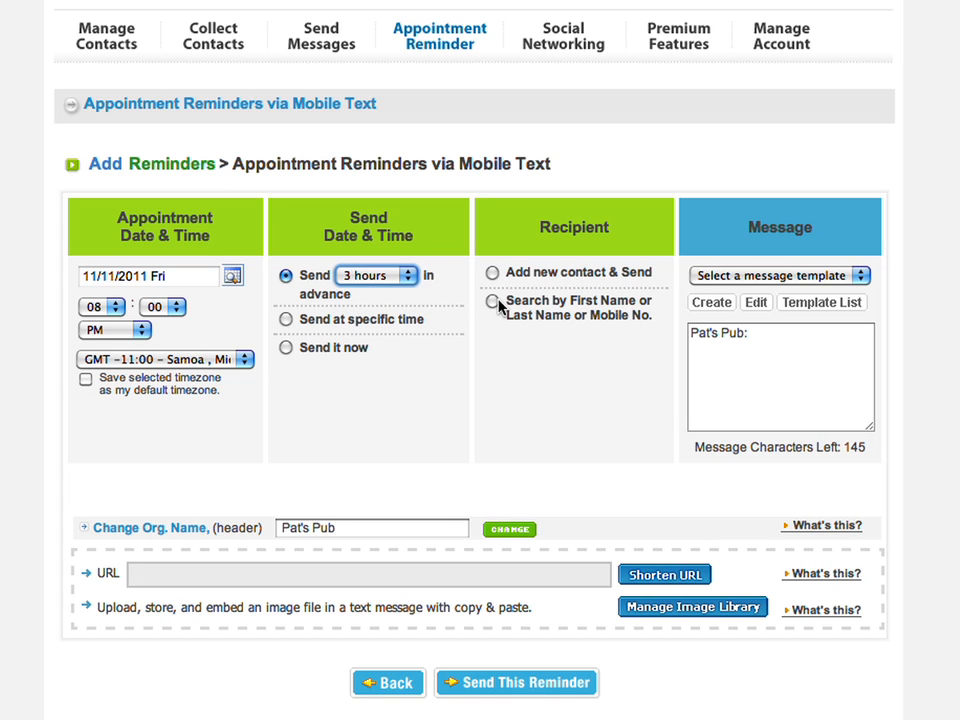
# - Search contacts by the recipient's mobile number and select the match as the reminder recipient
pyautogui.click(493, 302)
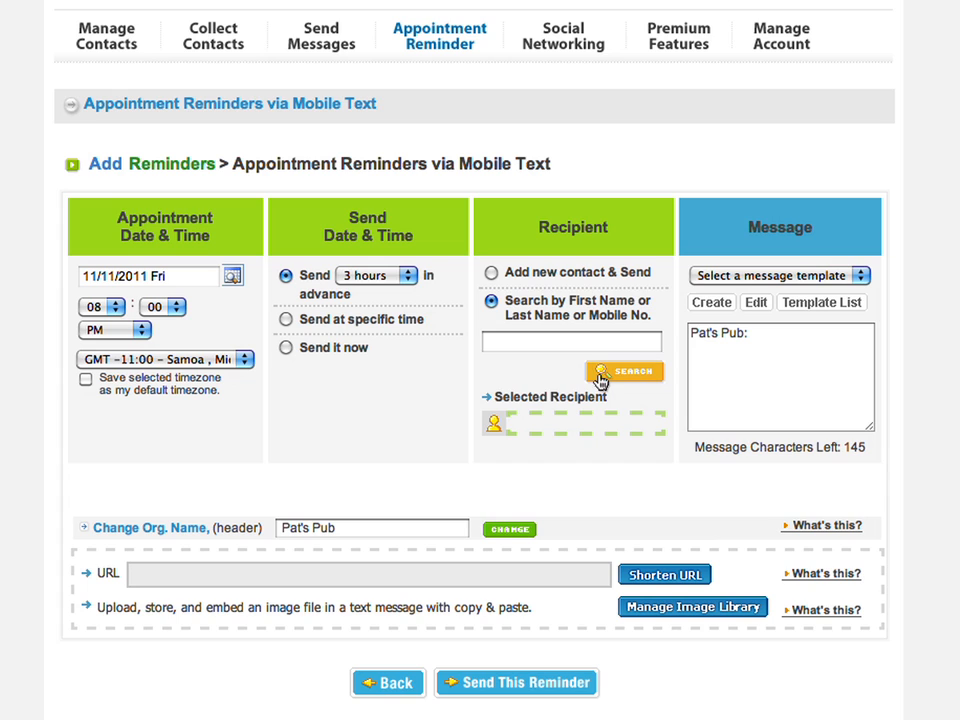
pyautogui.click(596, 343)
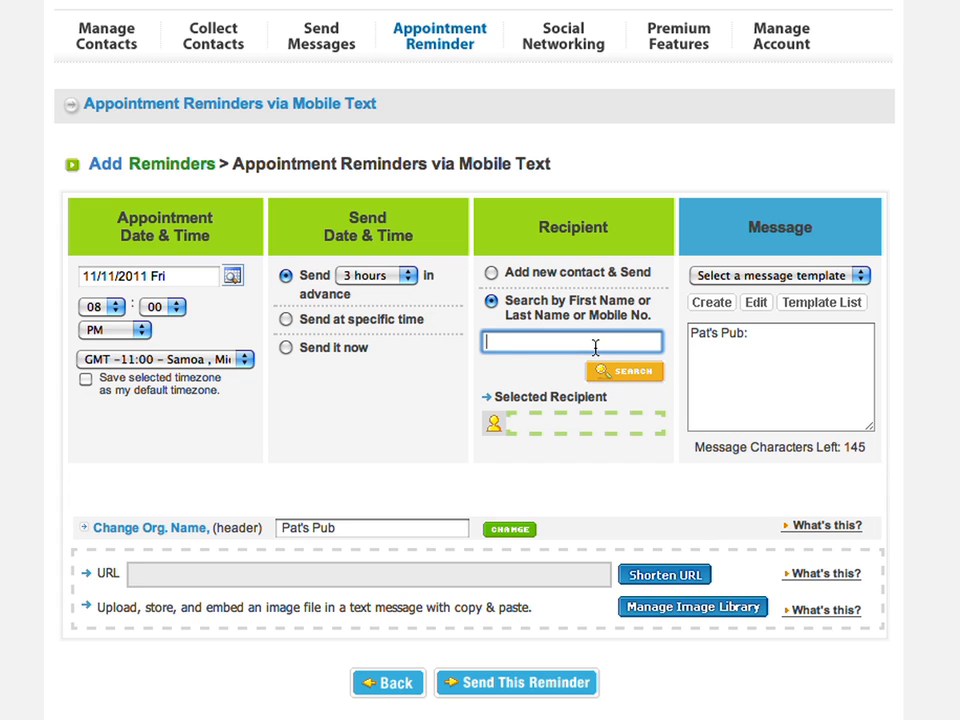
pyautogui.press('Return')
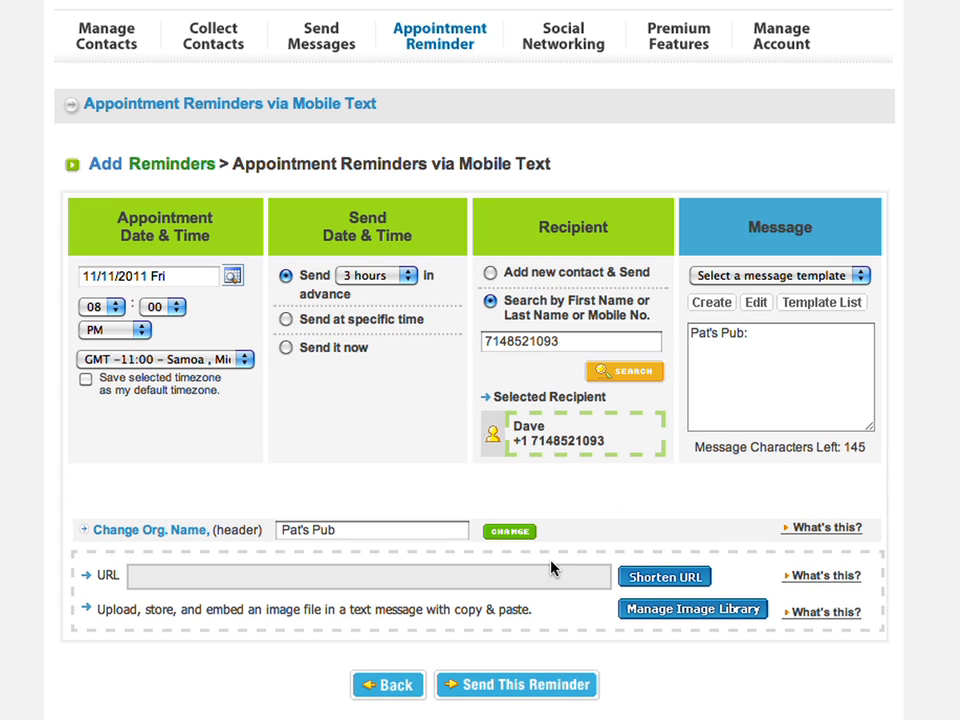
pyautogui.click(813, 412)
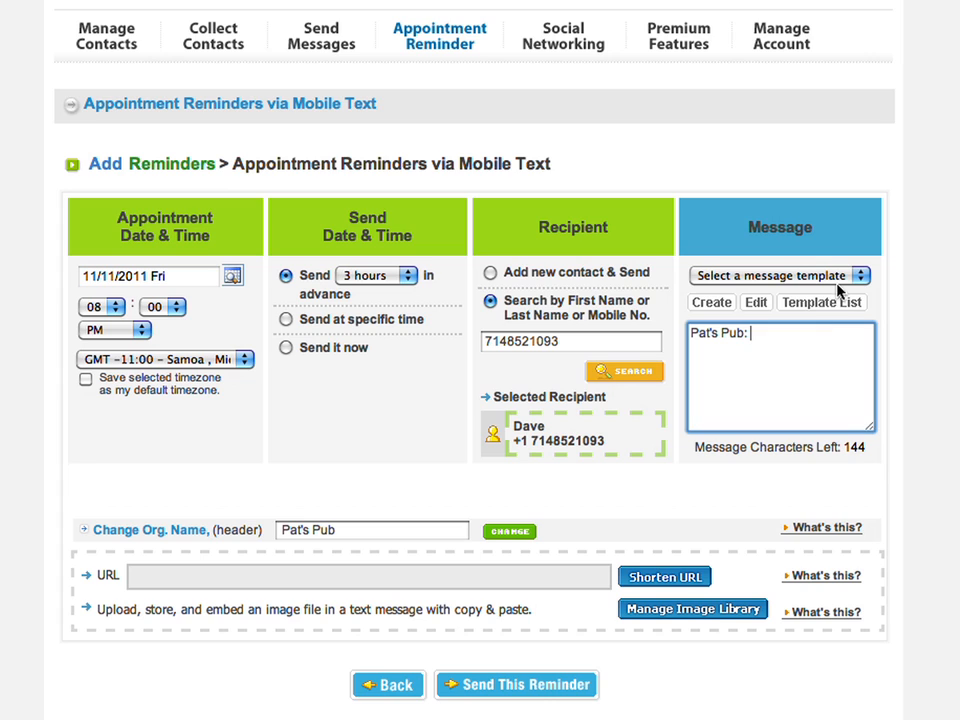
pyautogui.click(866, 318)
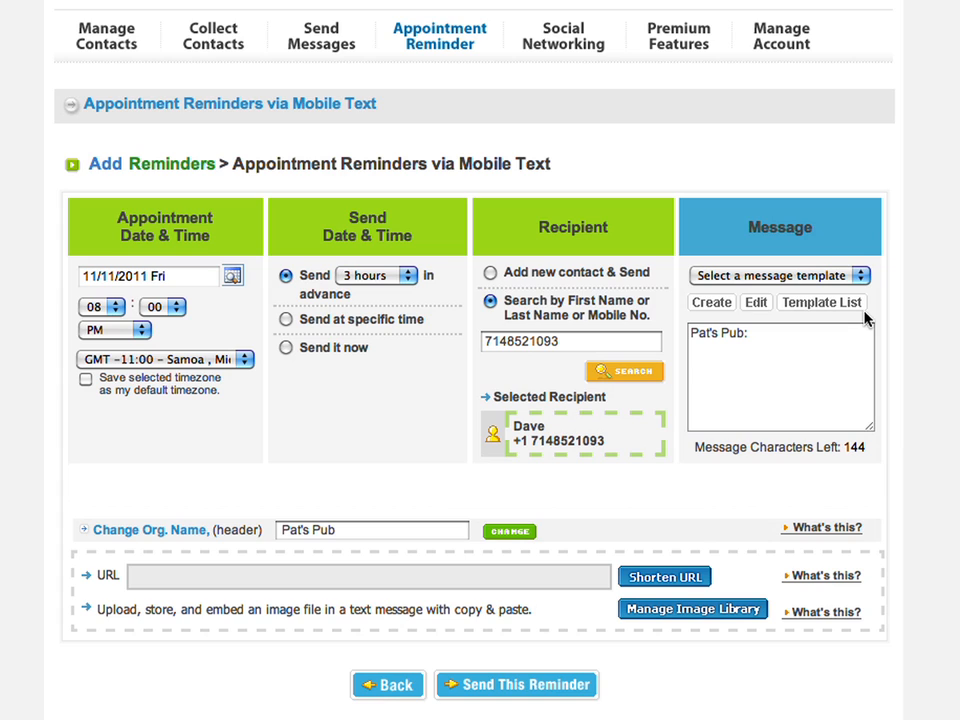
# - Apply the Table Reservation template ('Reminder of your reservation [$Appointment] See you there!') and send the reminder
pyautogui.click(862, 276)
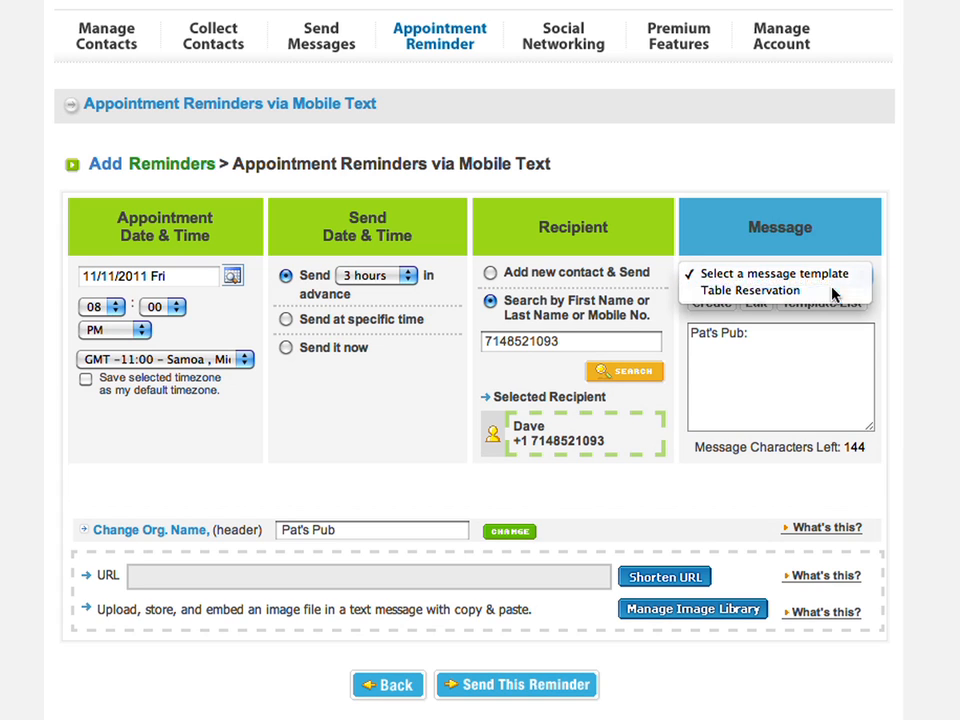
pyautogui.click(770, 292)
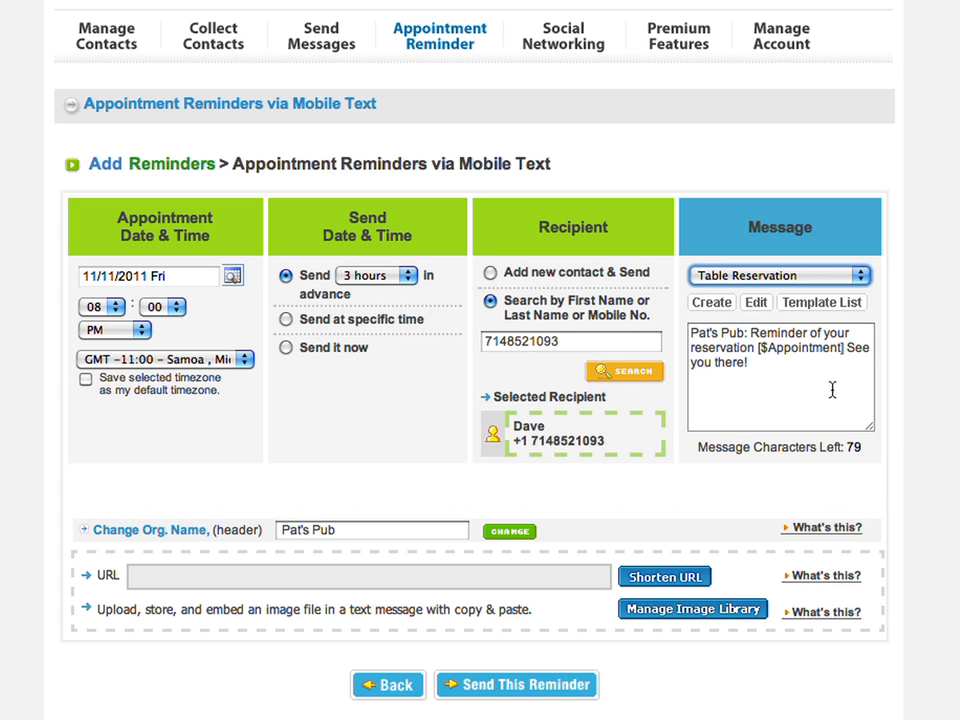
pyautogui.click(827, 381)
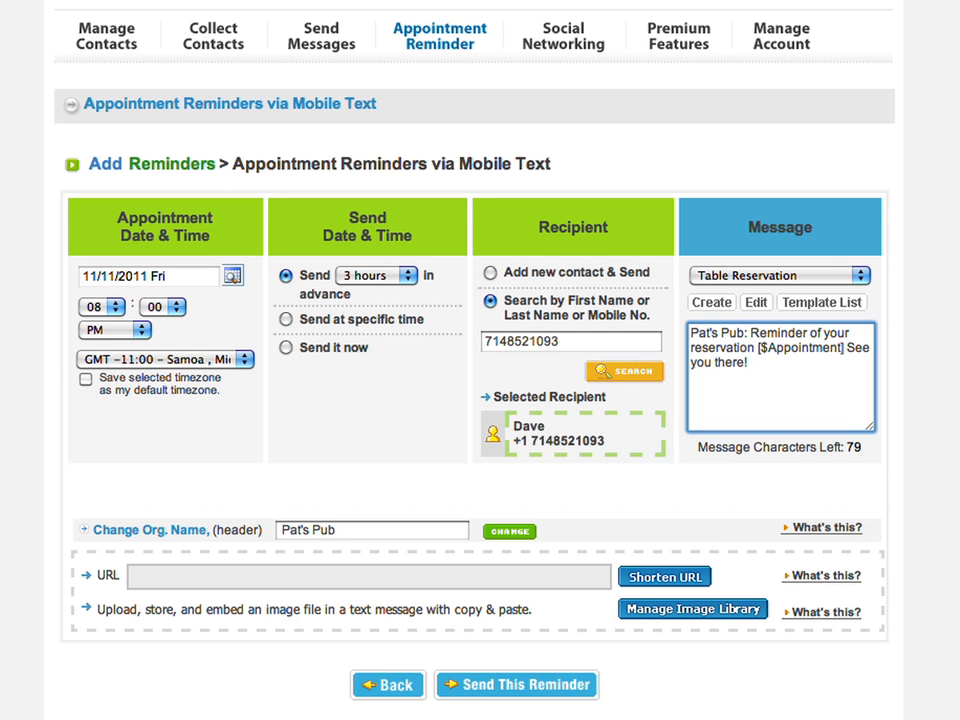
pyautogui.scroll(-5, 865, 395)
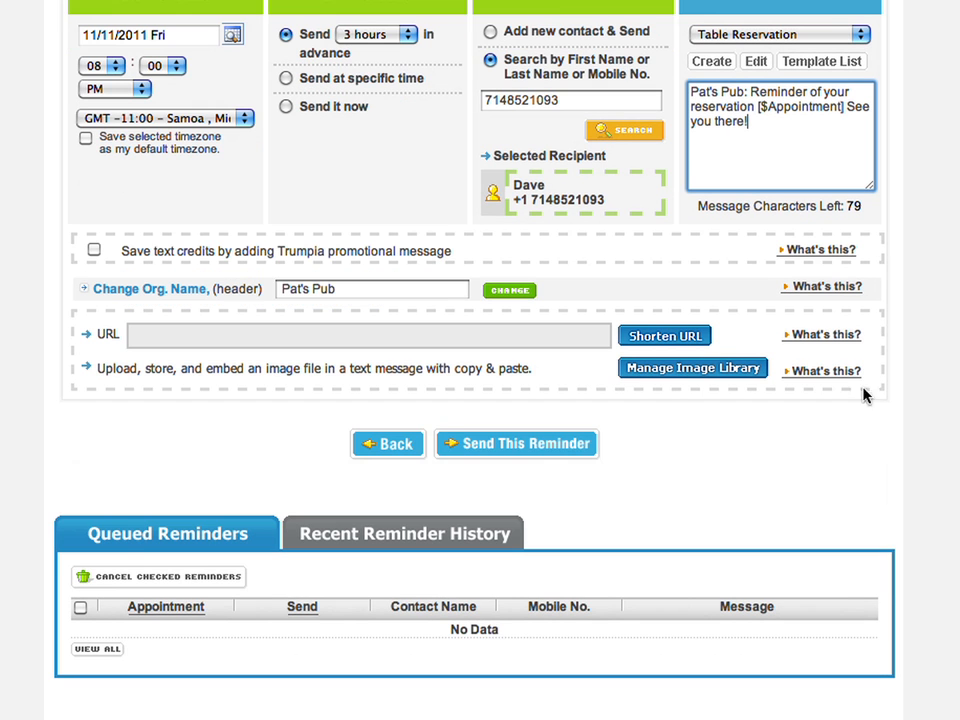
pyautogui.click(542, 443)
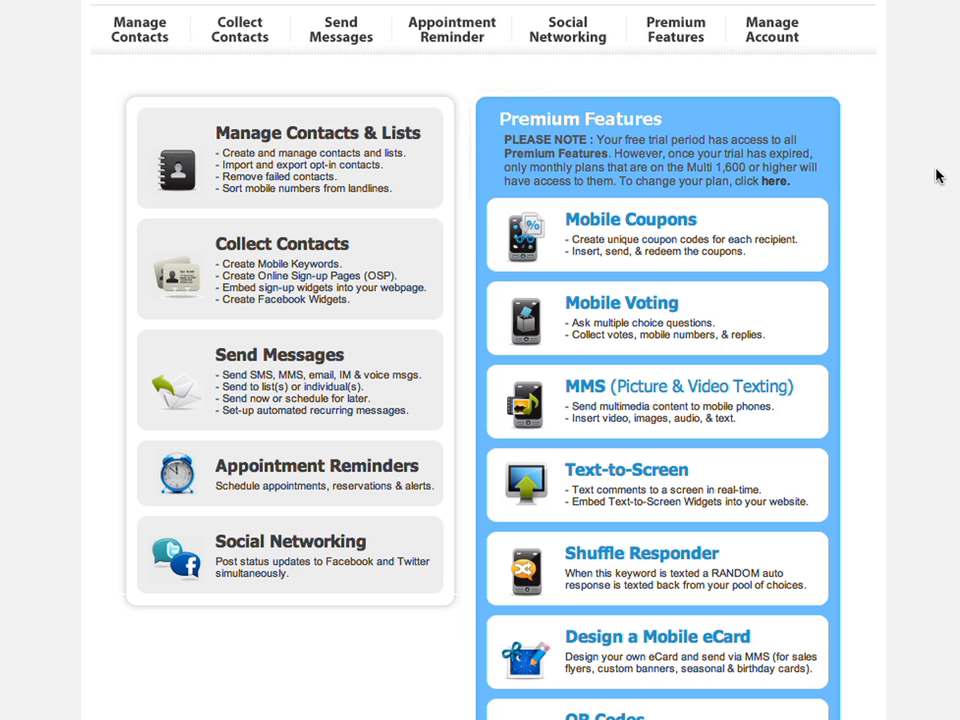